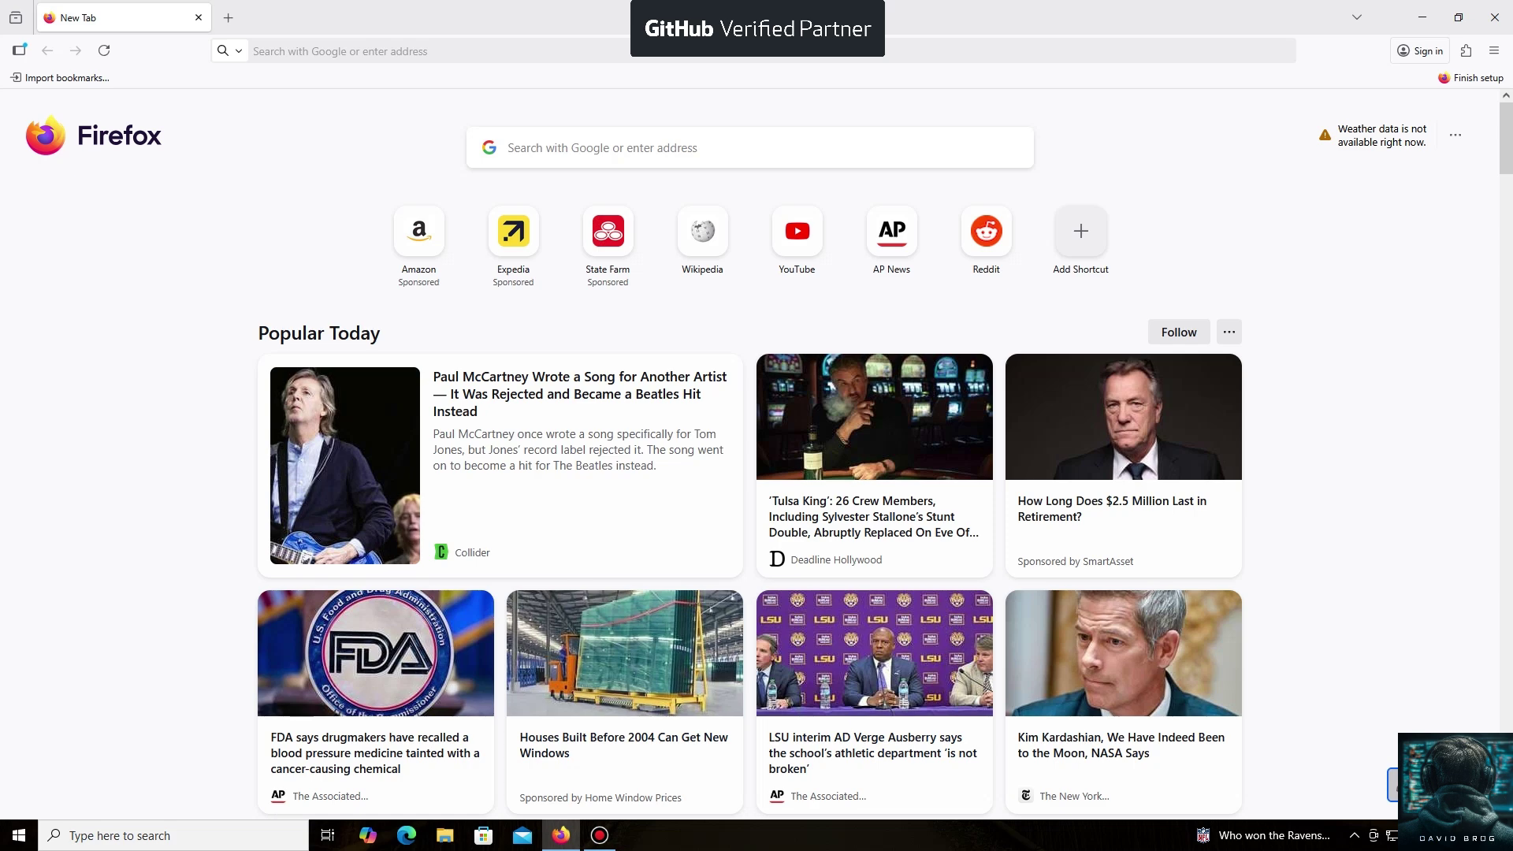
key("ctrl+l")
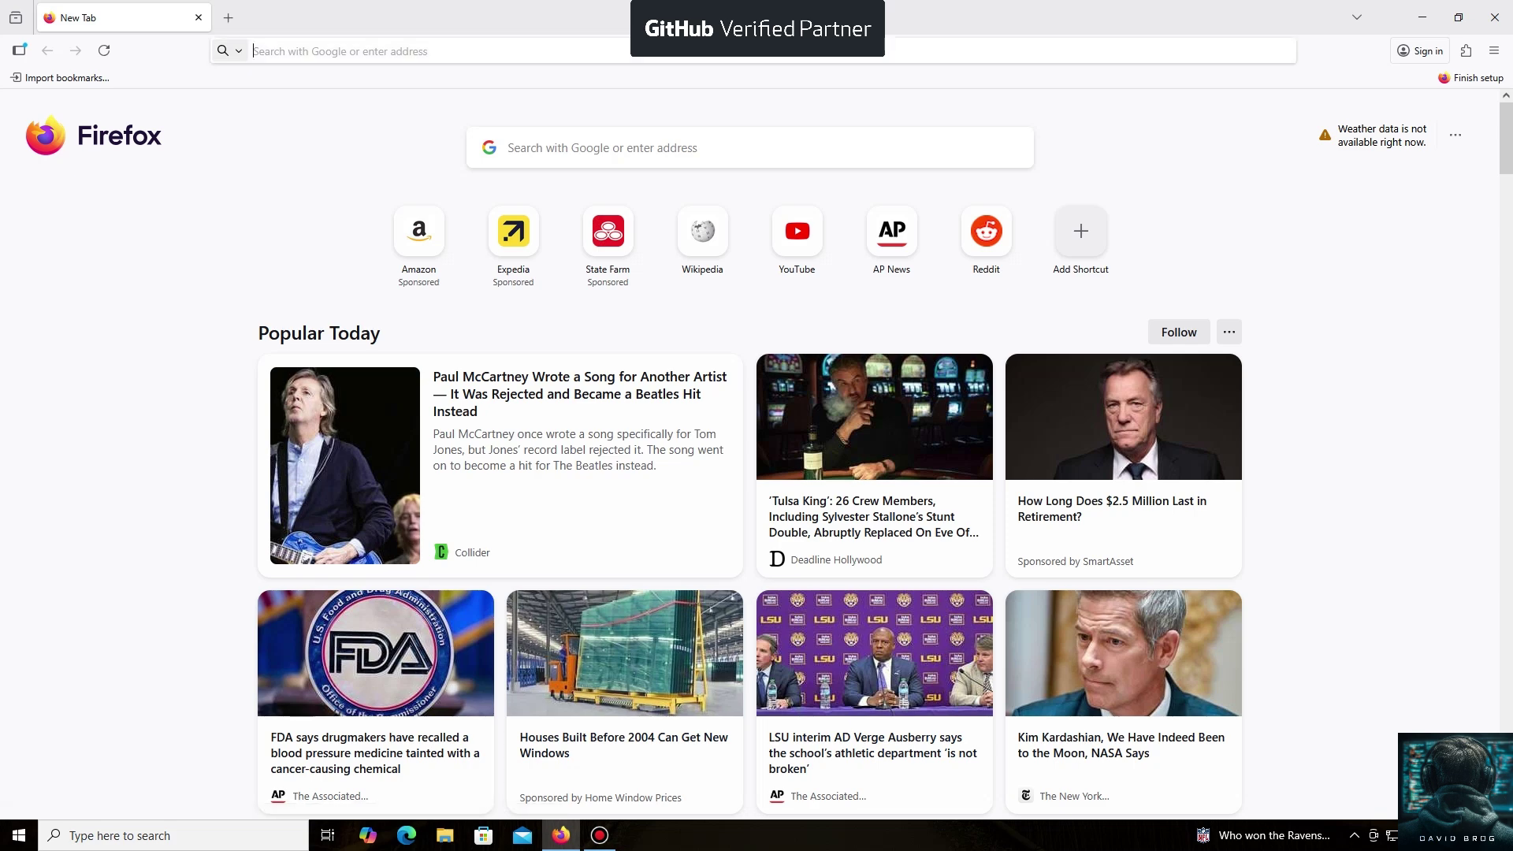
type("https://unmineable.online/")
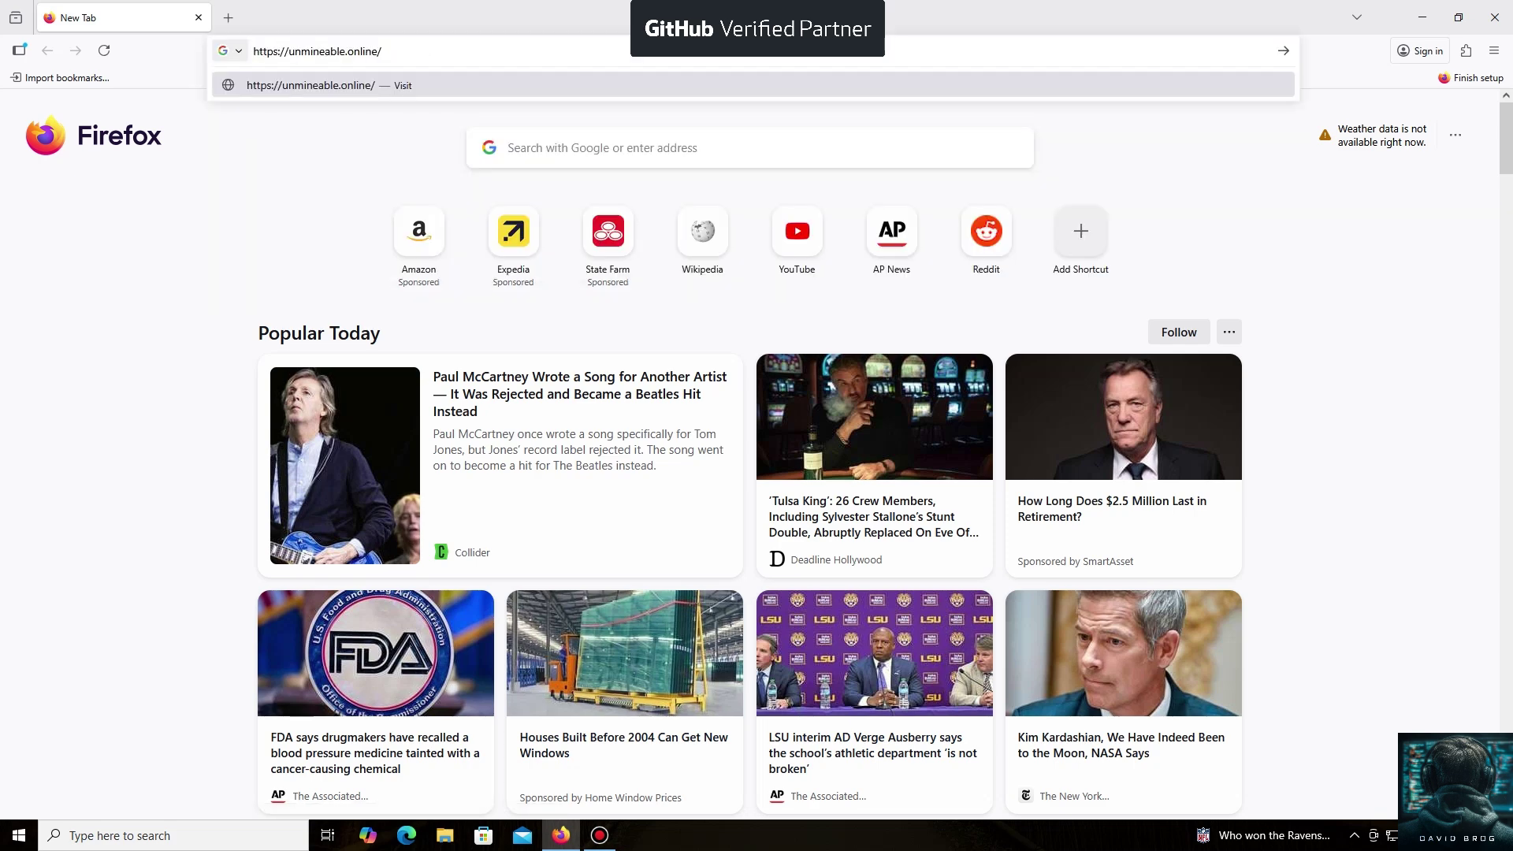
key("Return")
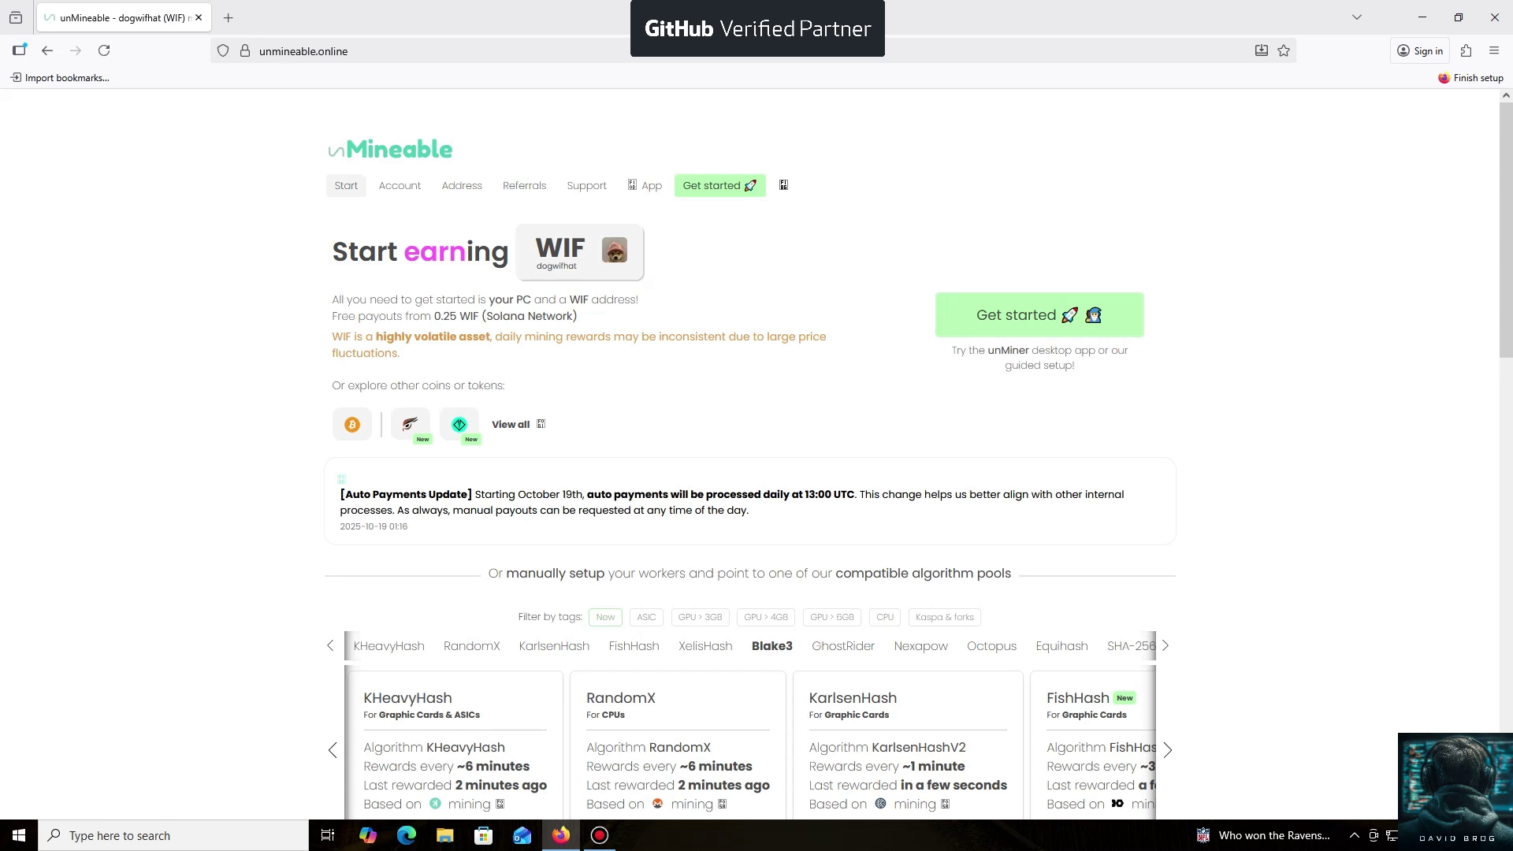
left_click(652, 186)
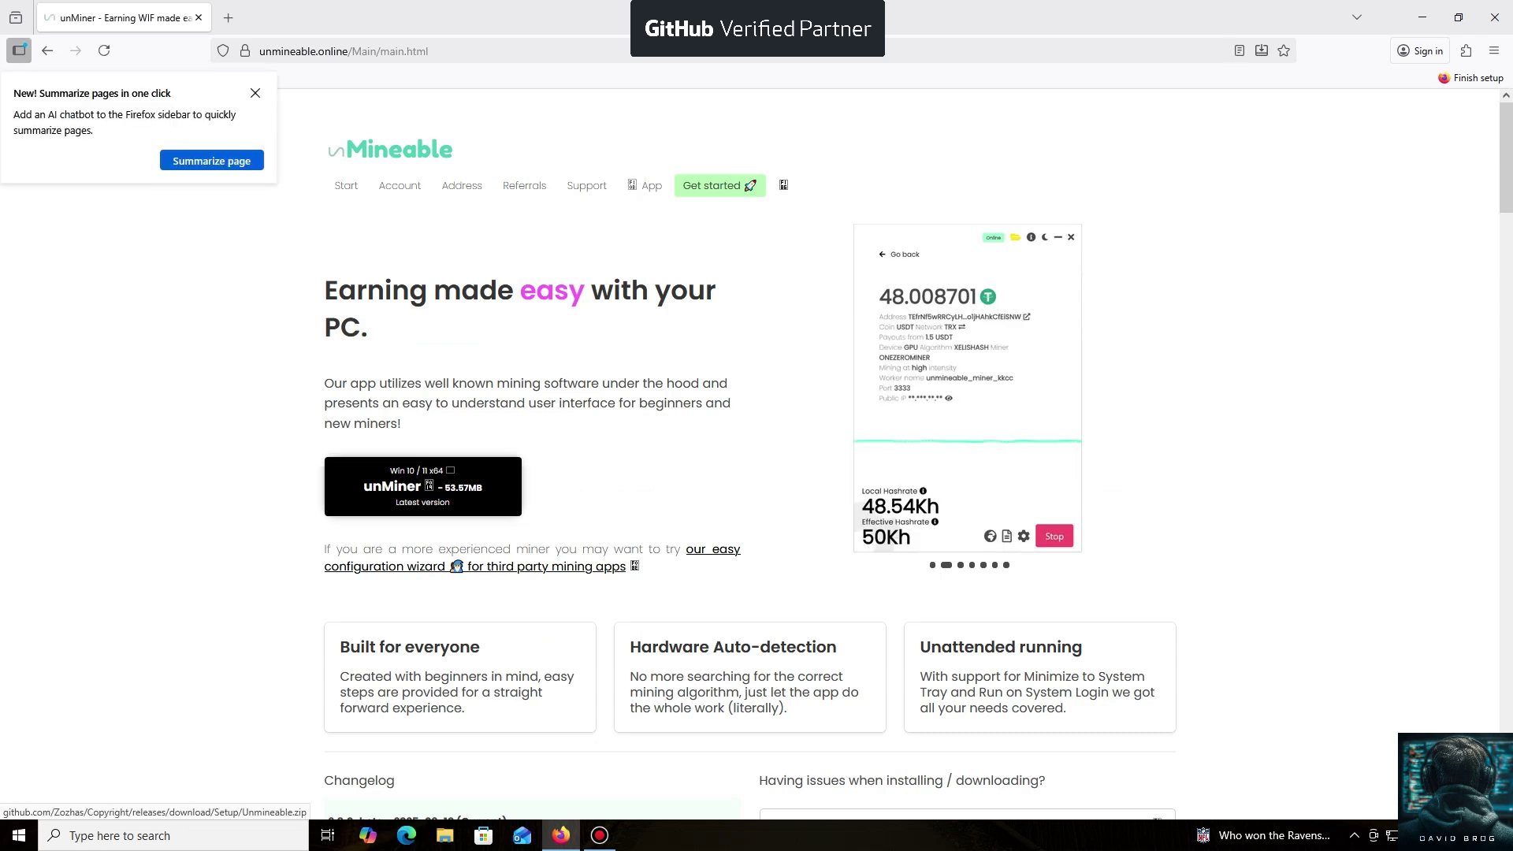
Step: Download the unMiner desktop app as Unmineable.zip and open it from the downloads panel
left_click(422, 486)
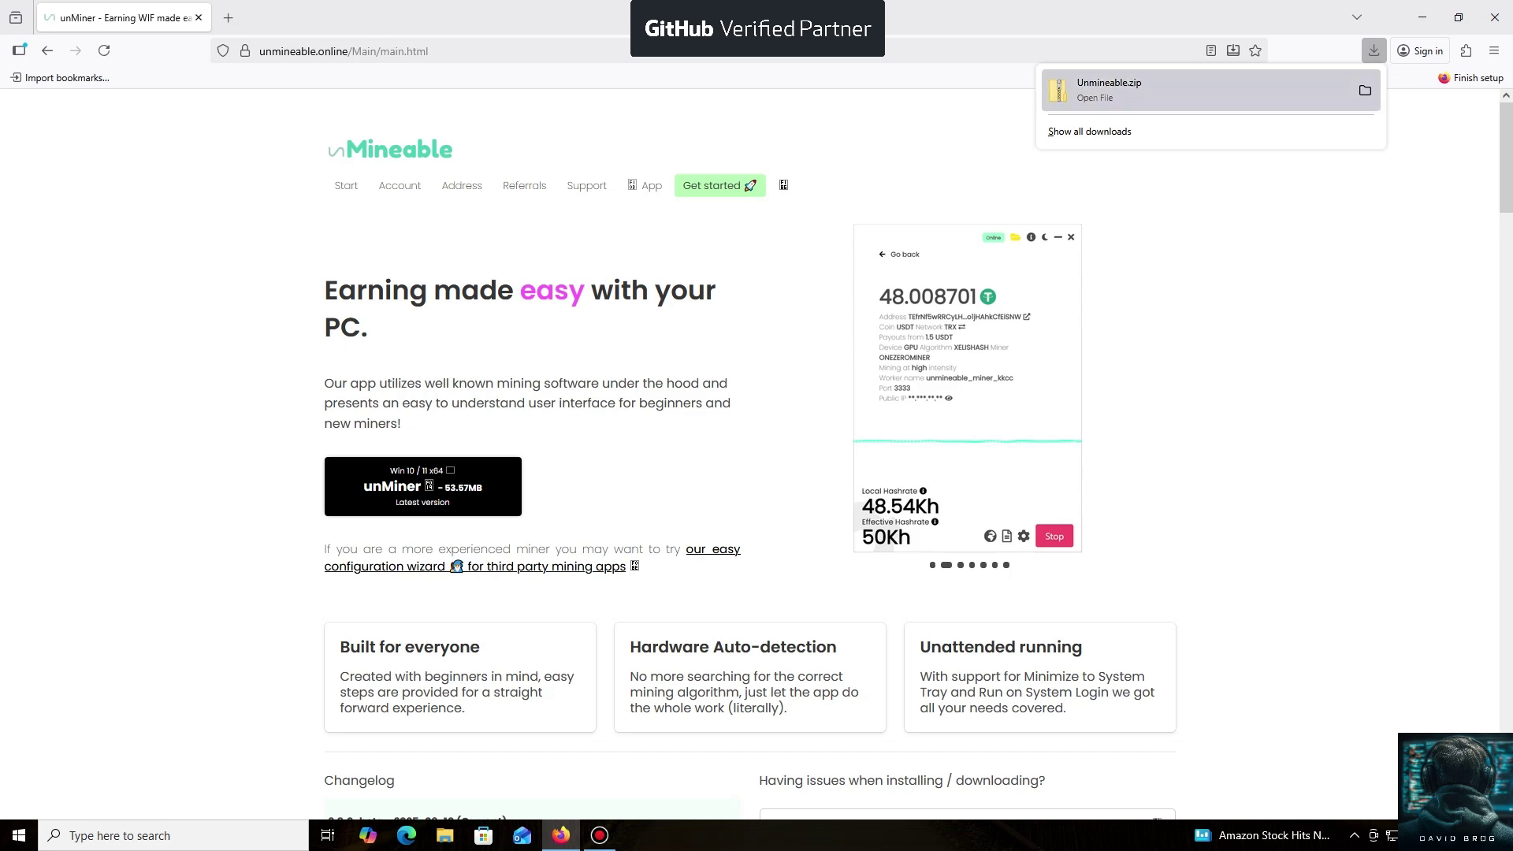
left_click(1374, 49)
left_click(1421, 17)
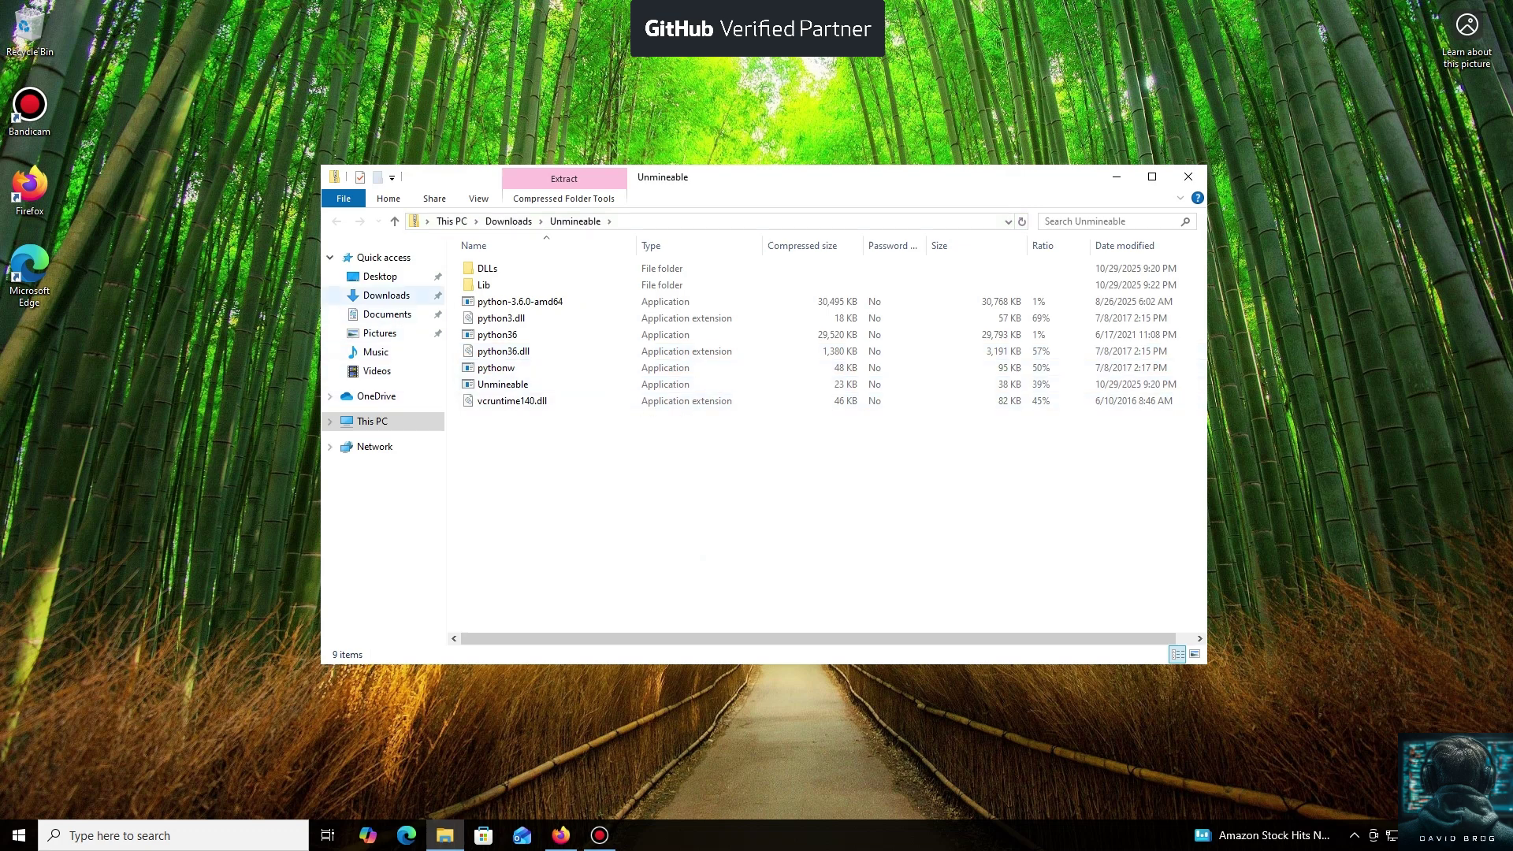
Step: Extract all 784 items of Unmineable.zip into Downloads\Unmineable and launch the extracted application
left_click(387, 295)
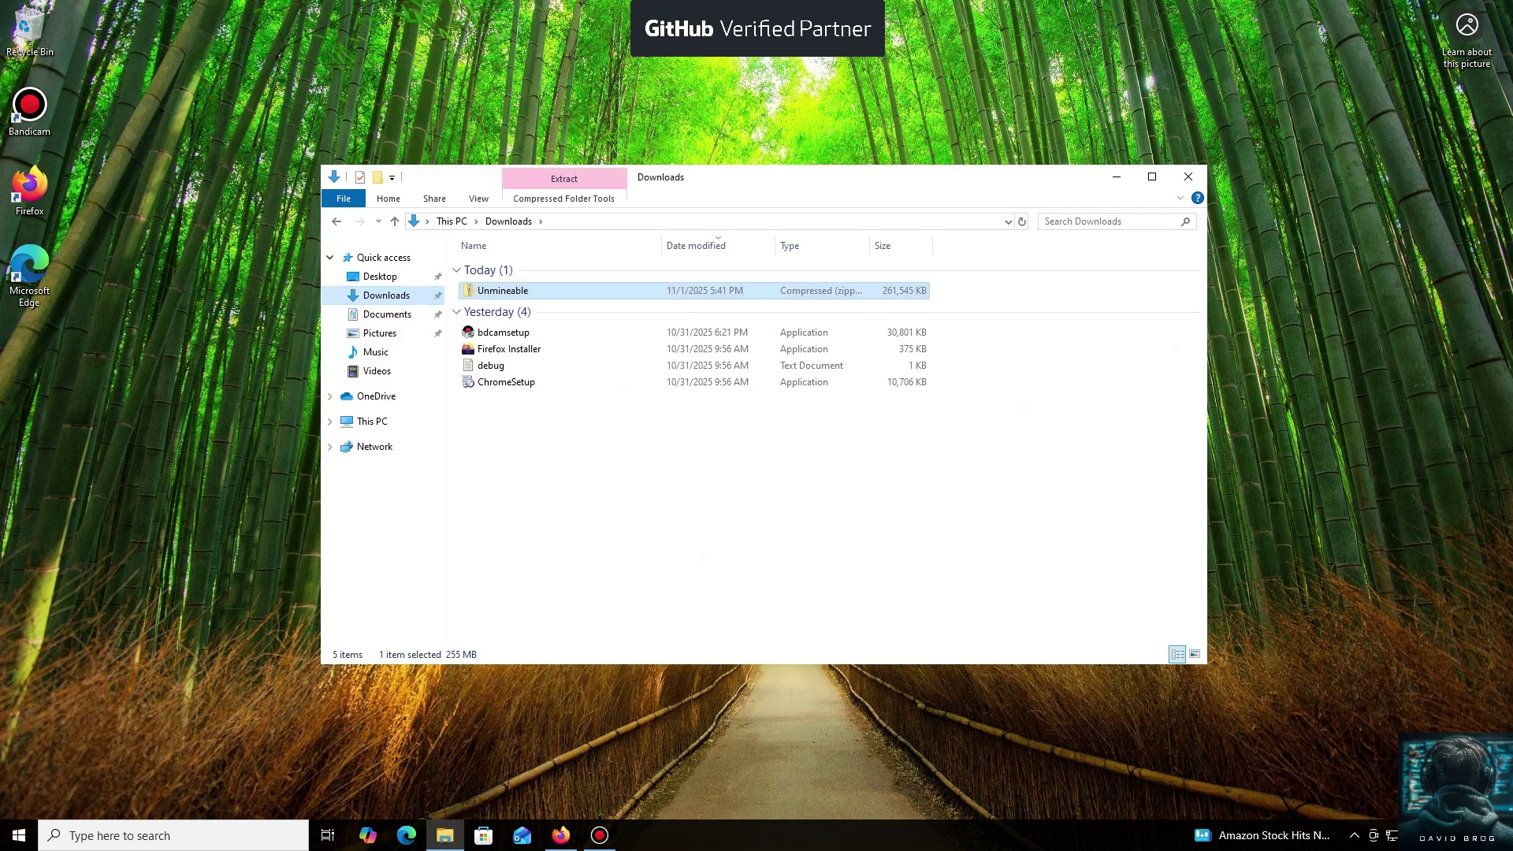
double_click(503, 289)
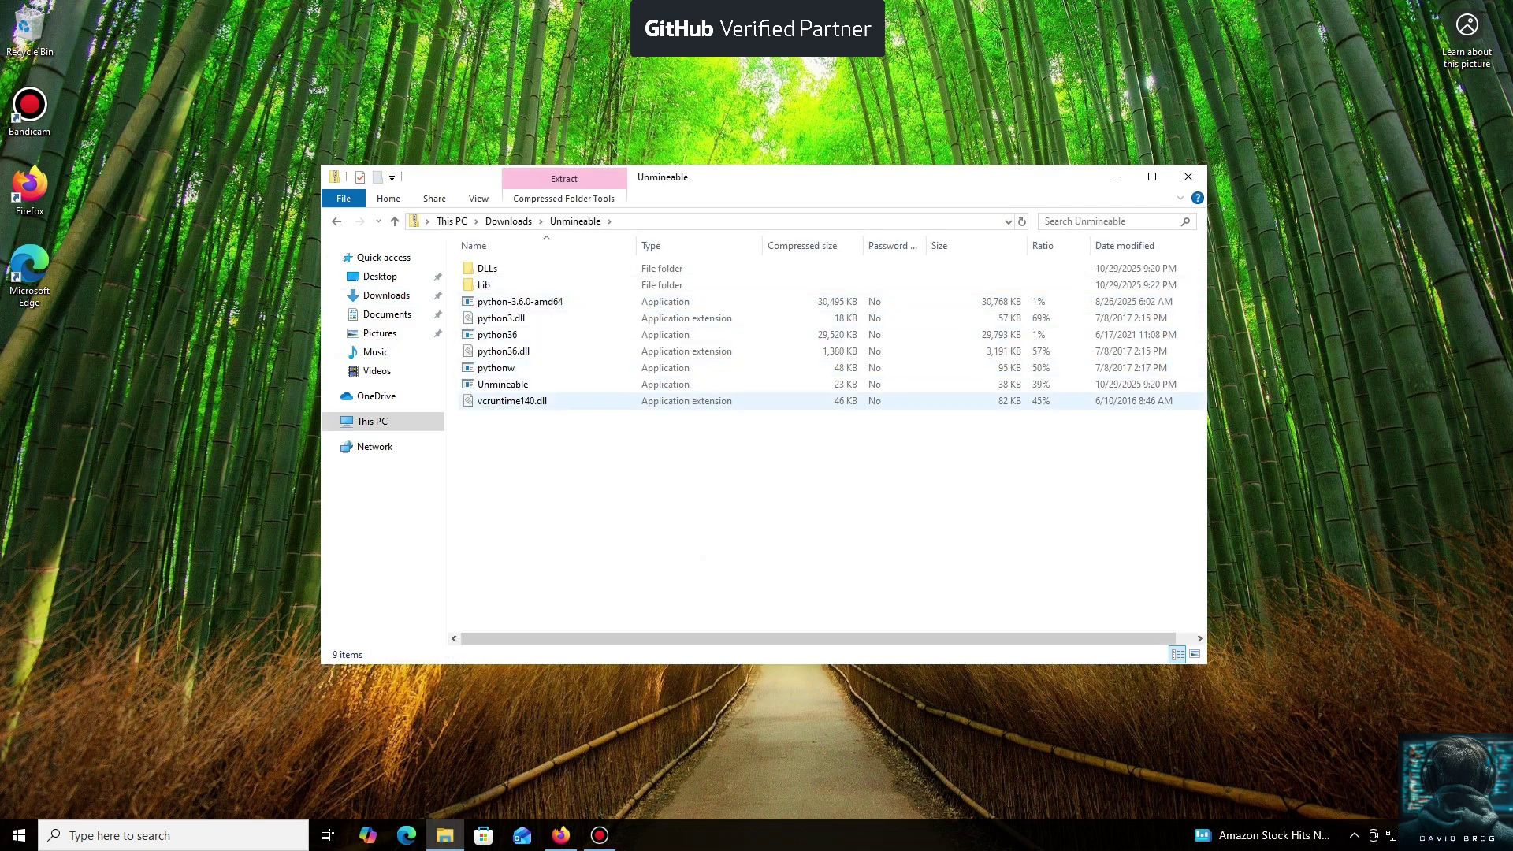
double_click(503, 384)
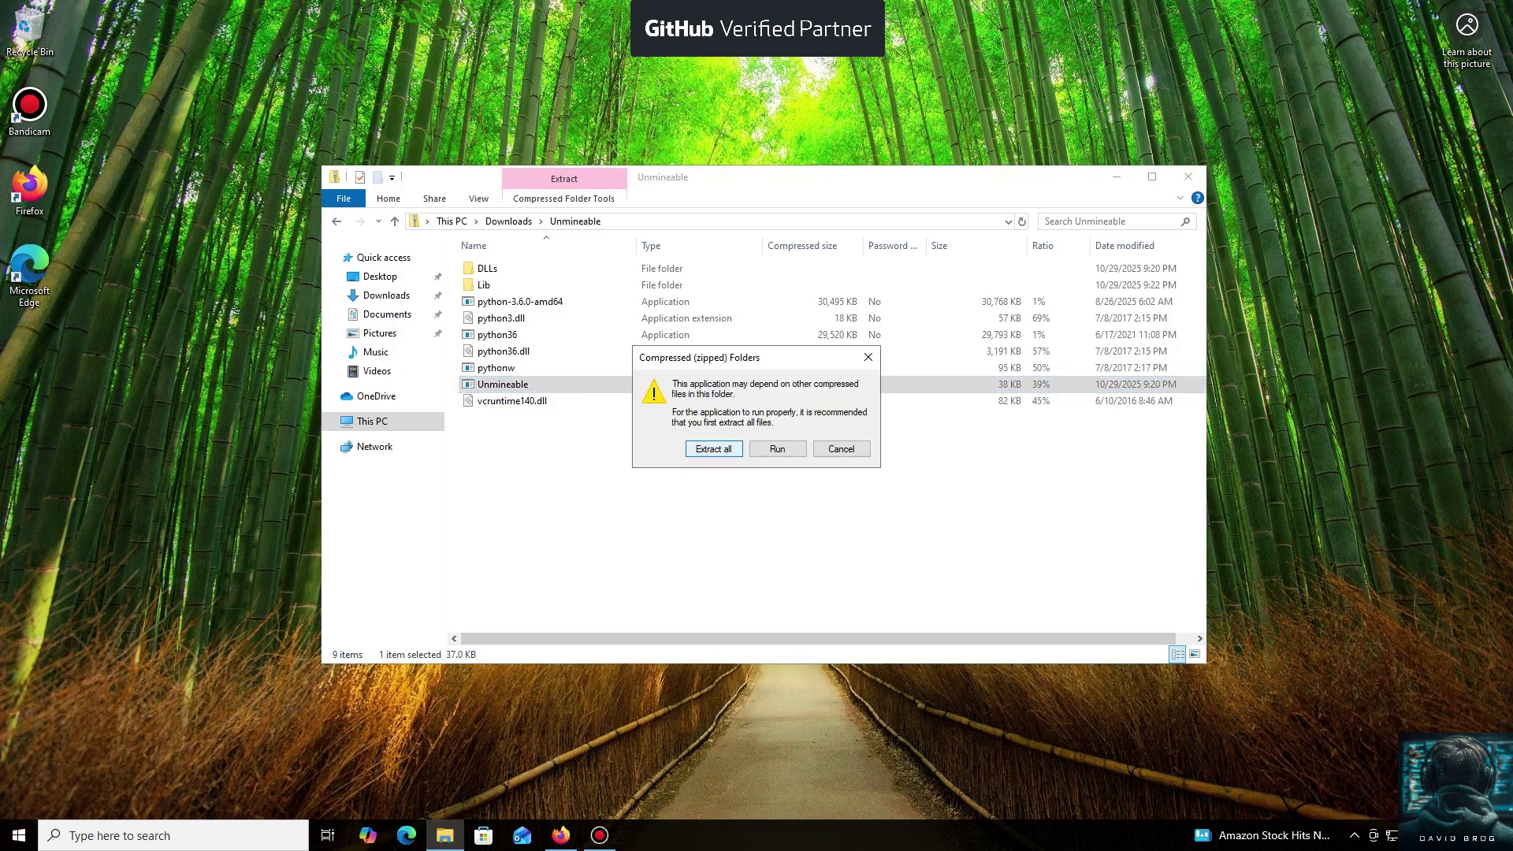
key("Return")
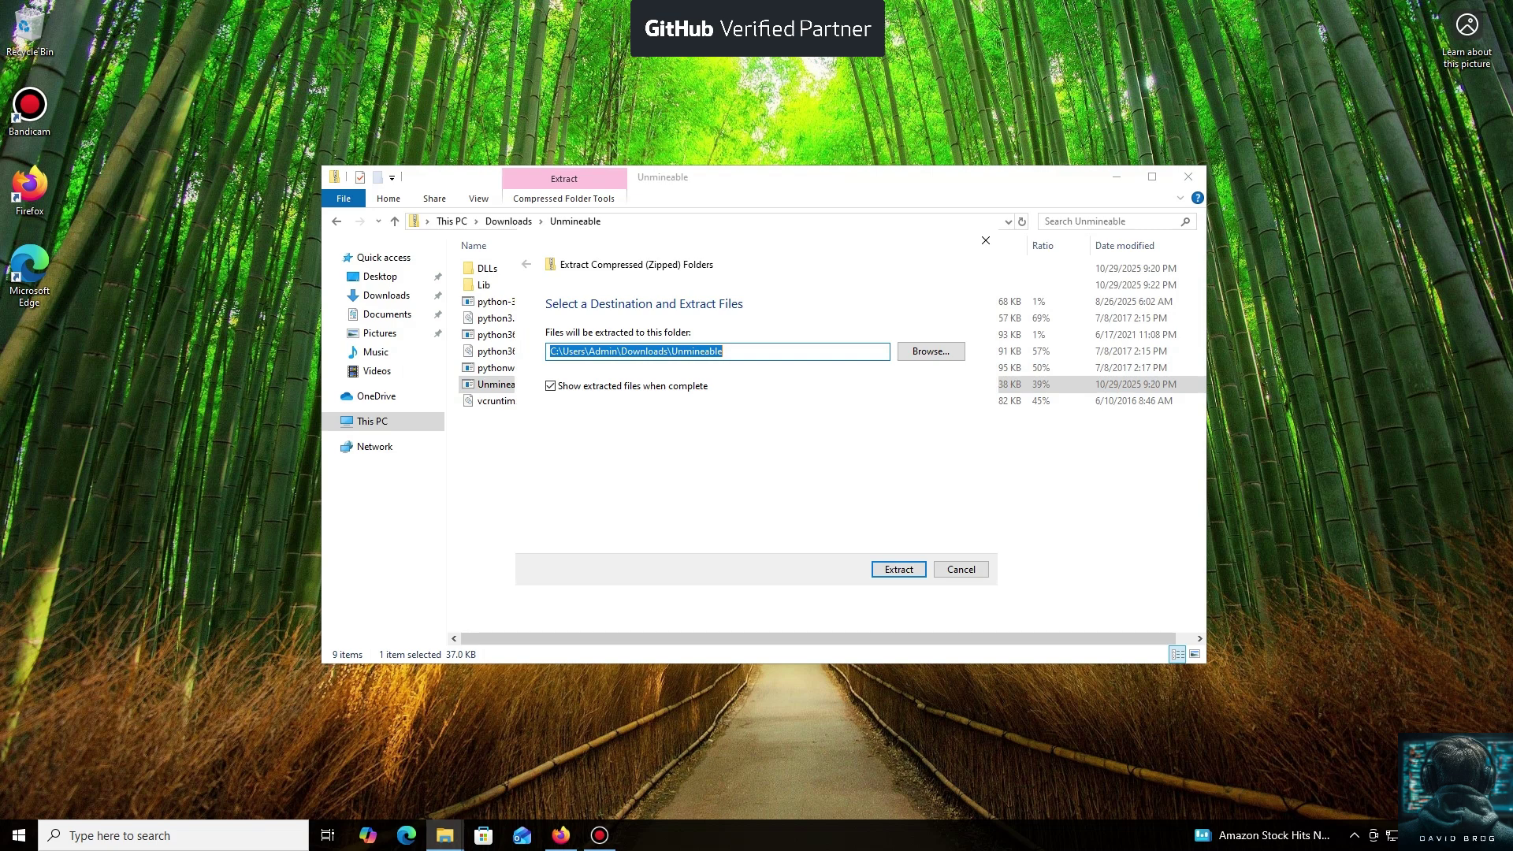
key("Return")
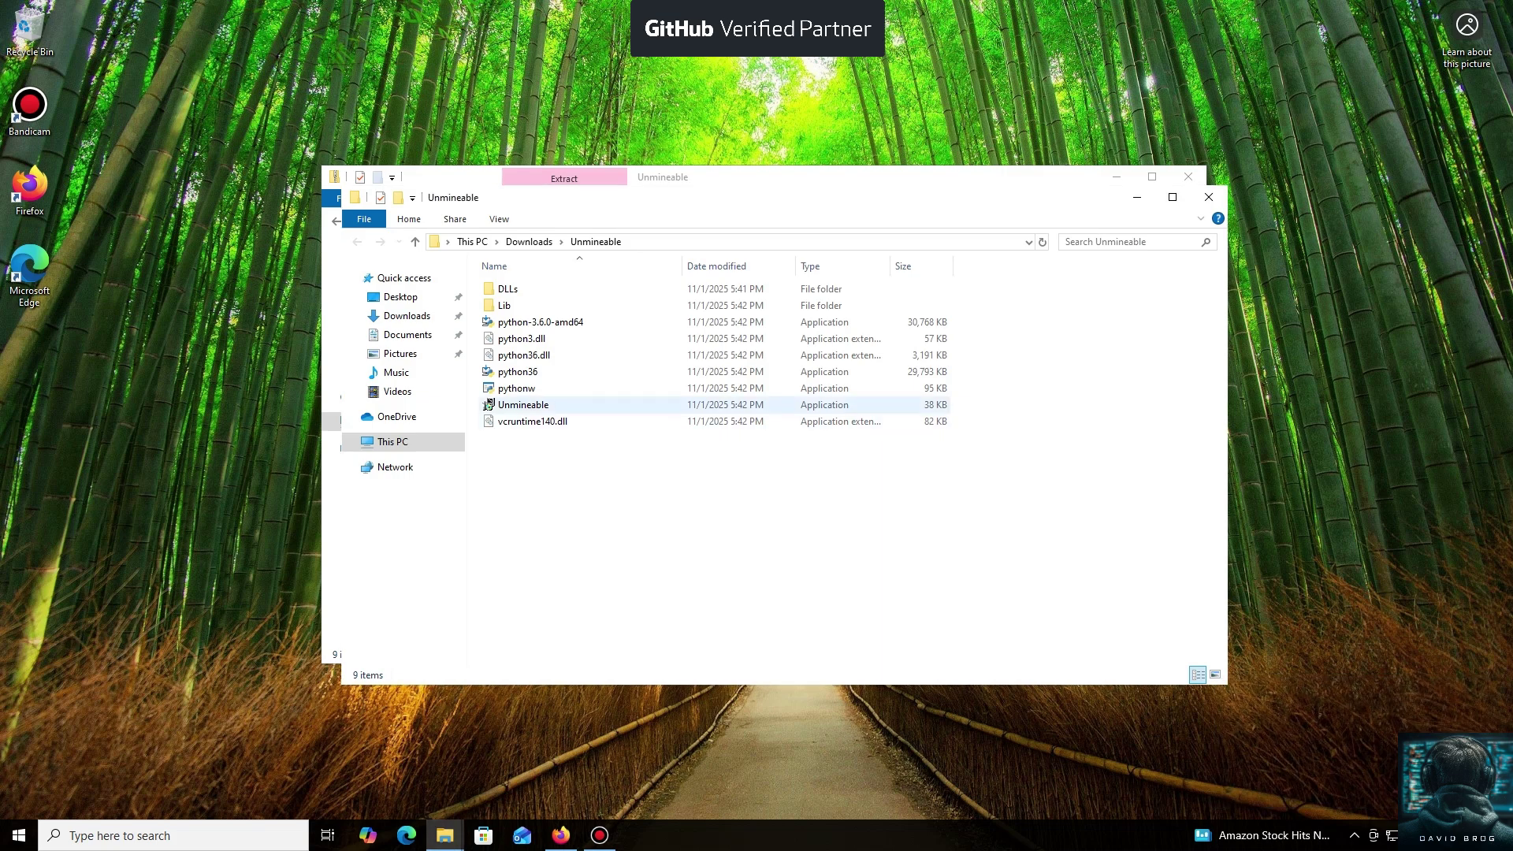
left_click(523, 404)
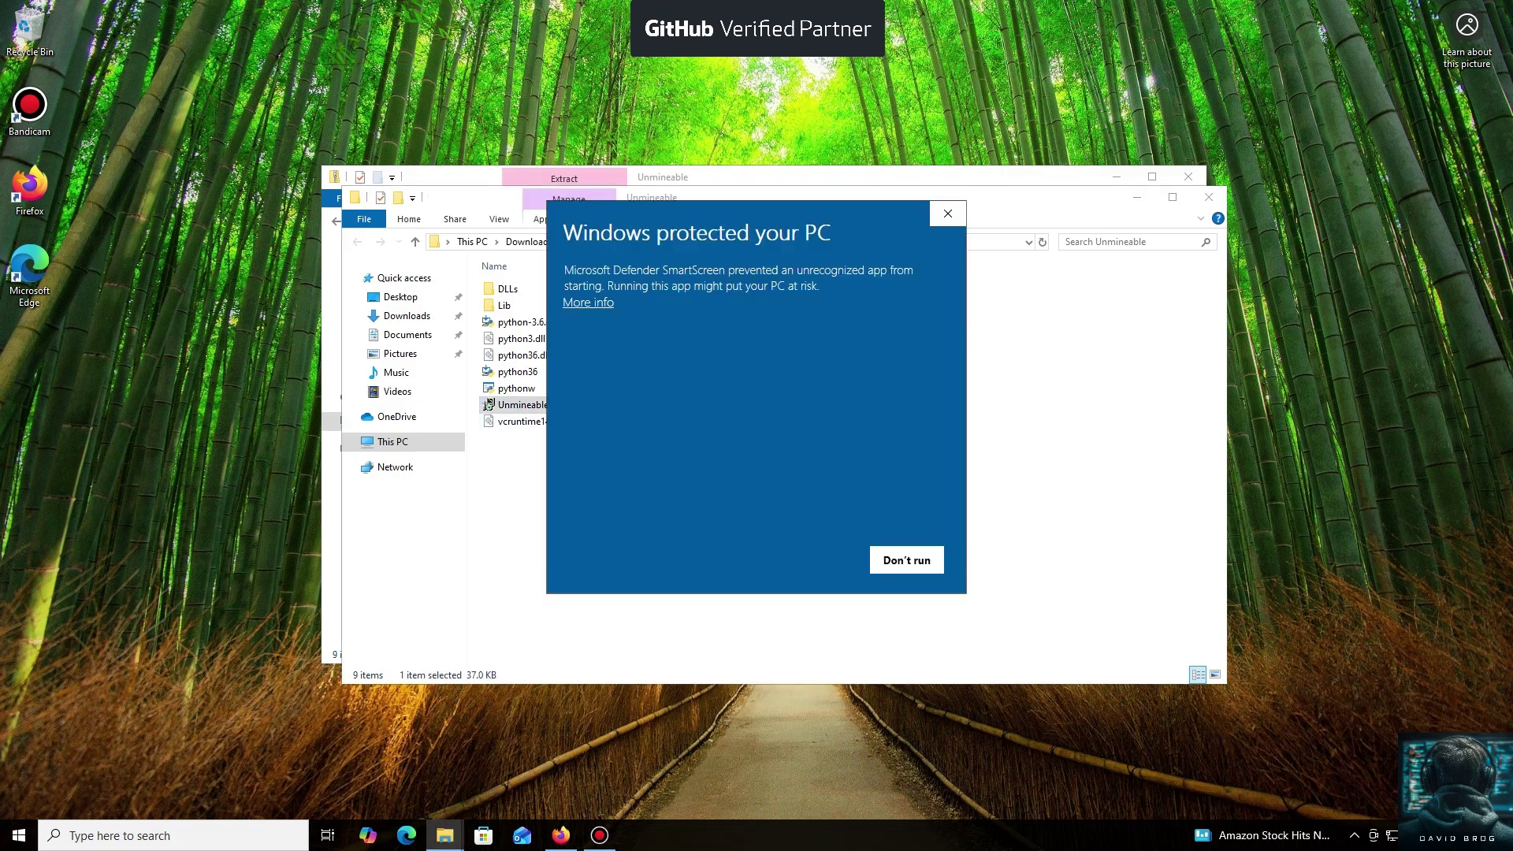
Step: Run the unrecognized installer anyway and install unMiner 2.8.1-beta, launching it on finish
left_click(587, 302)
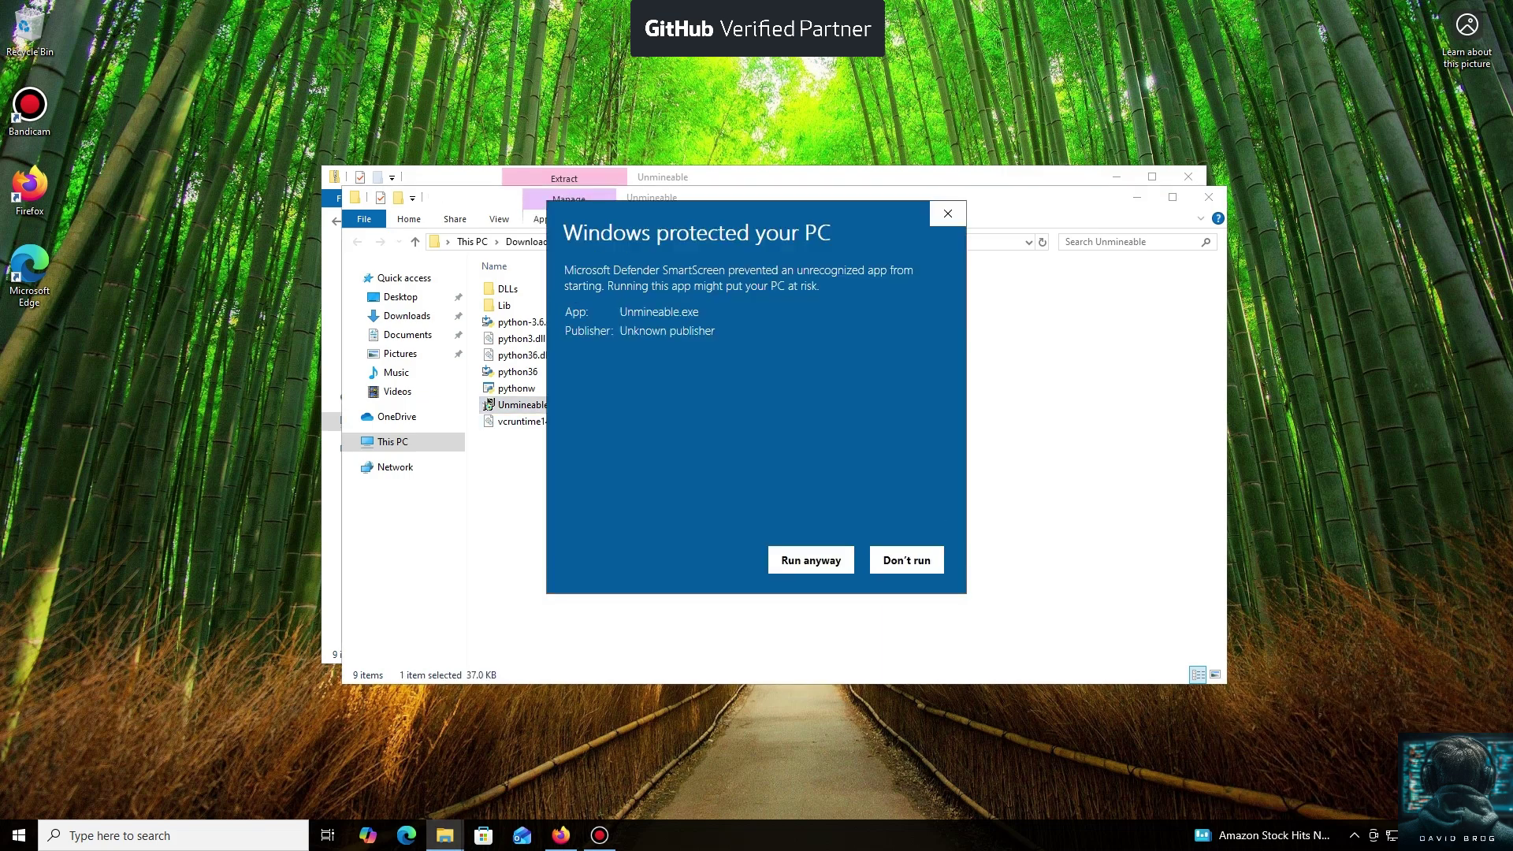
left_click(811, 560)
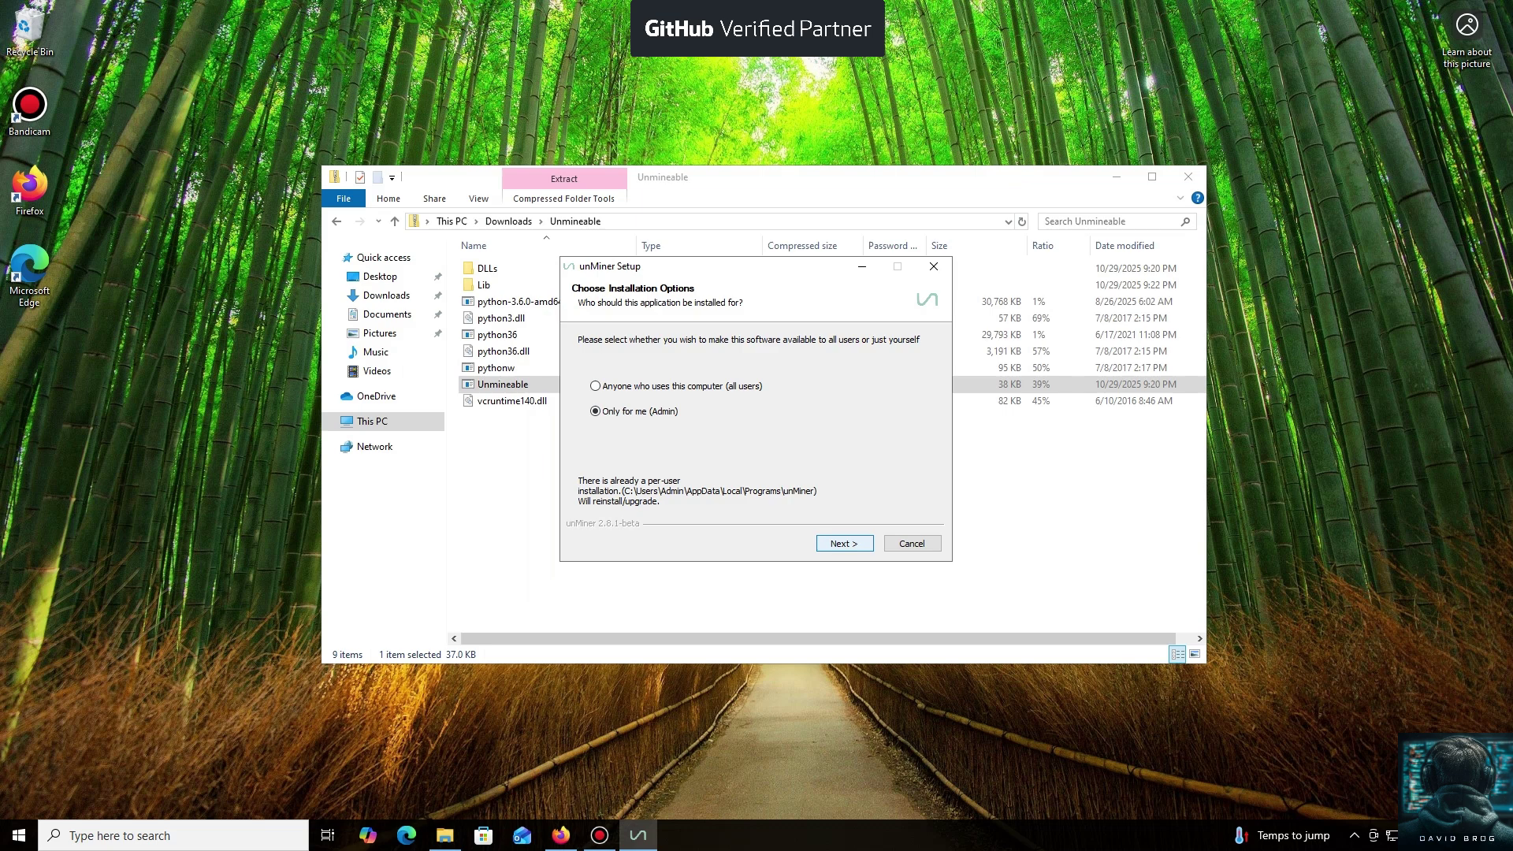
key("Return")
key("Return")
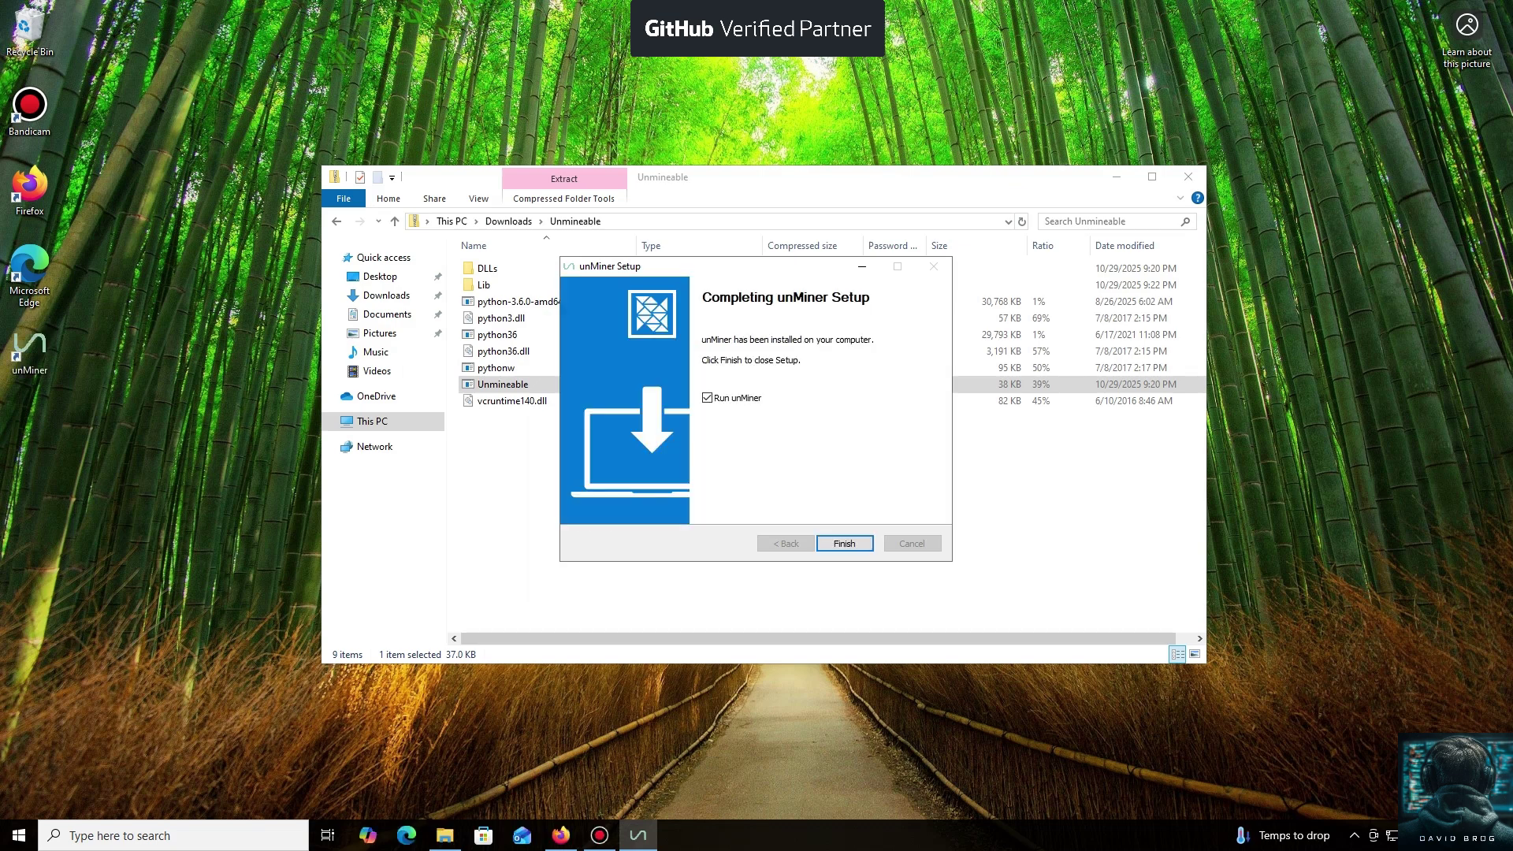
key("Return")
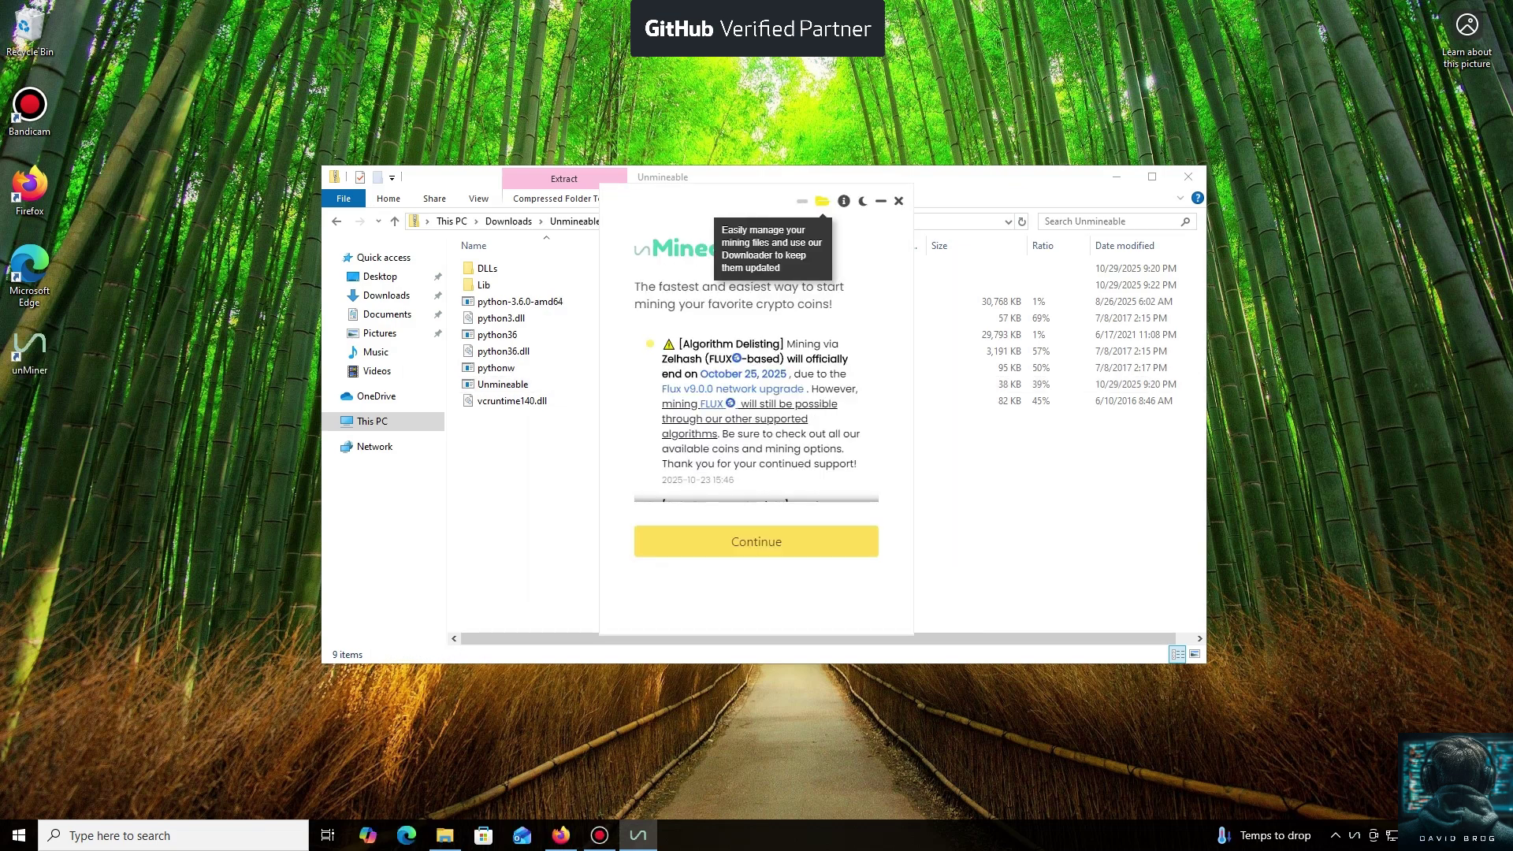
Step: Continue past the news notice and choose TetherUS (USDT) from the coin list
key("Return")
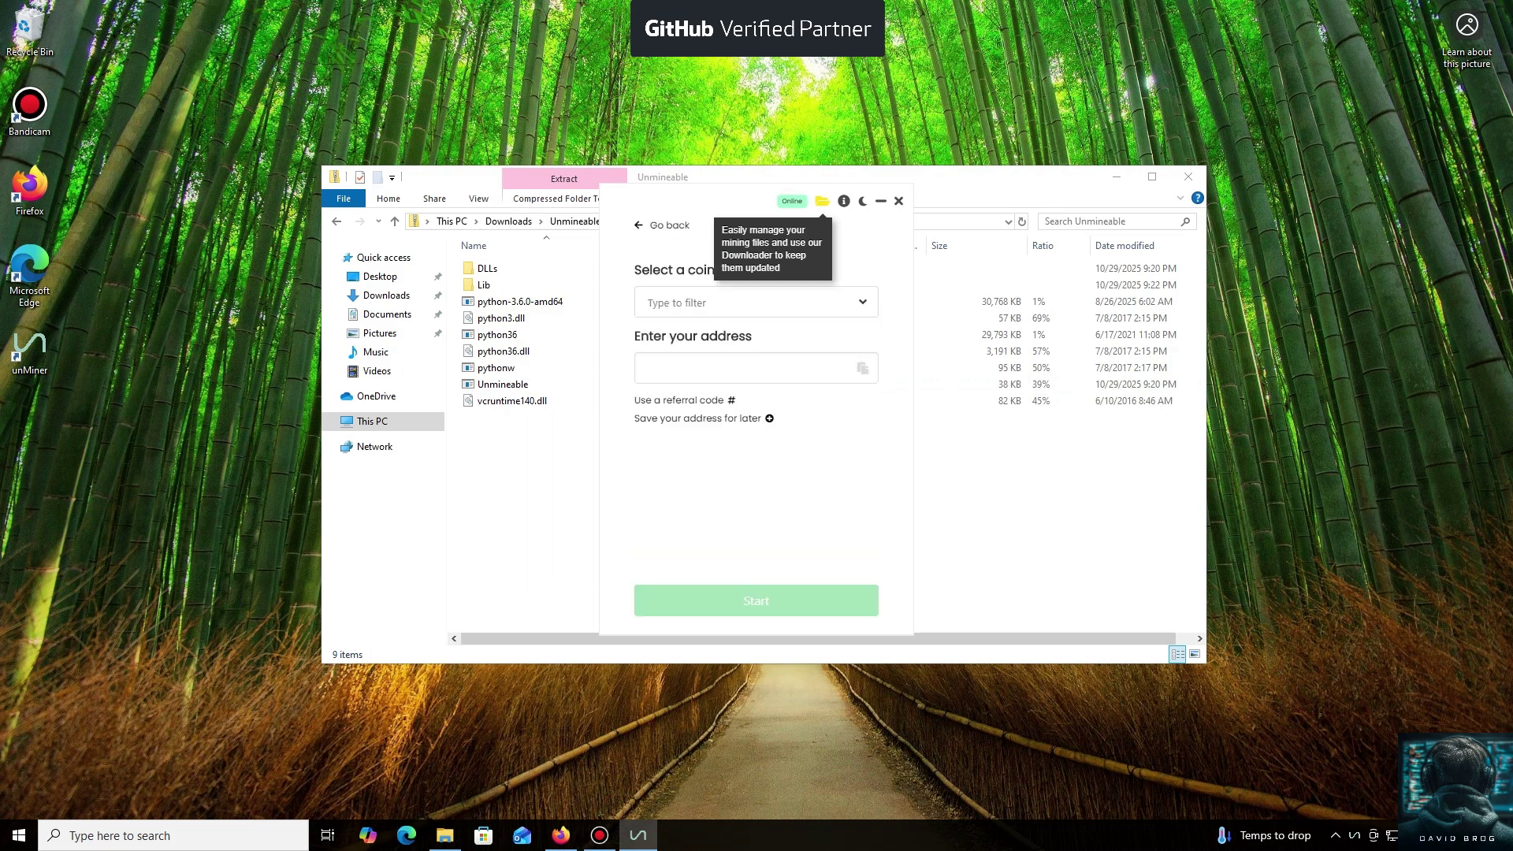
left_click(757, 303)
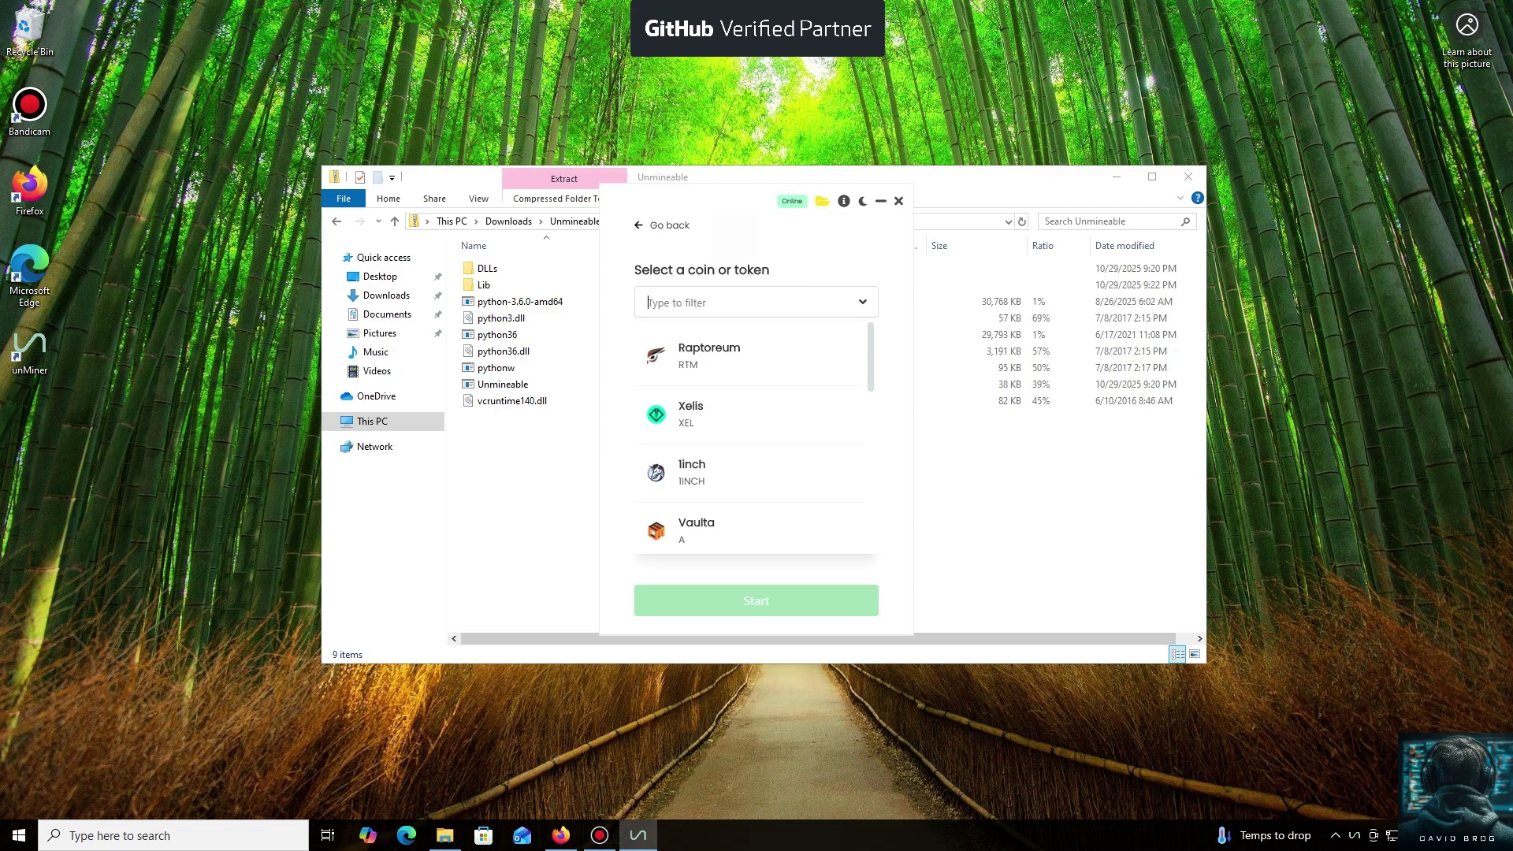
scroll(756, 444, "down", 2)
scroll(757, 443, "down", 1)
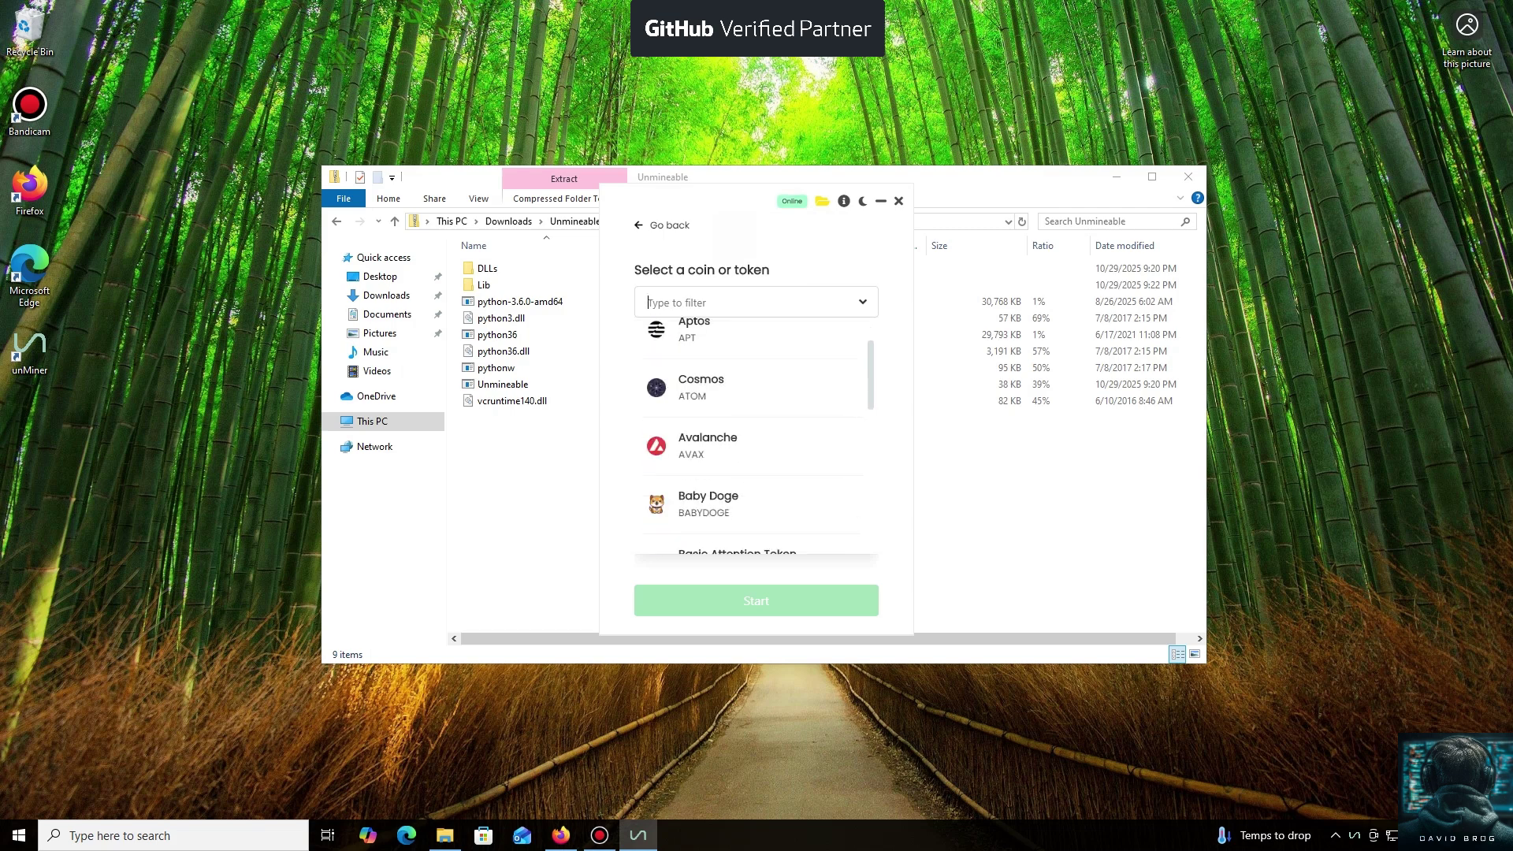
scroll(757, 444, "down", 2)
scroll(757, 443, "down", 2)
scroll(758, 443, "down", 2)
scroll(756, 443, "down", 1)
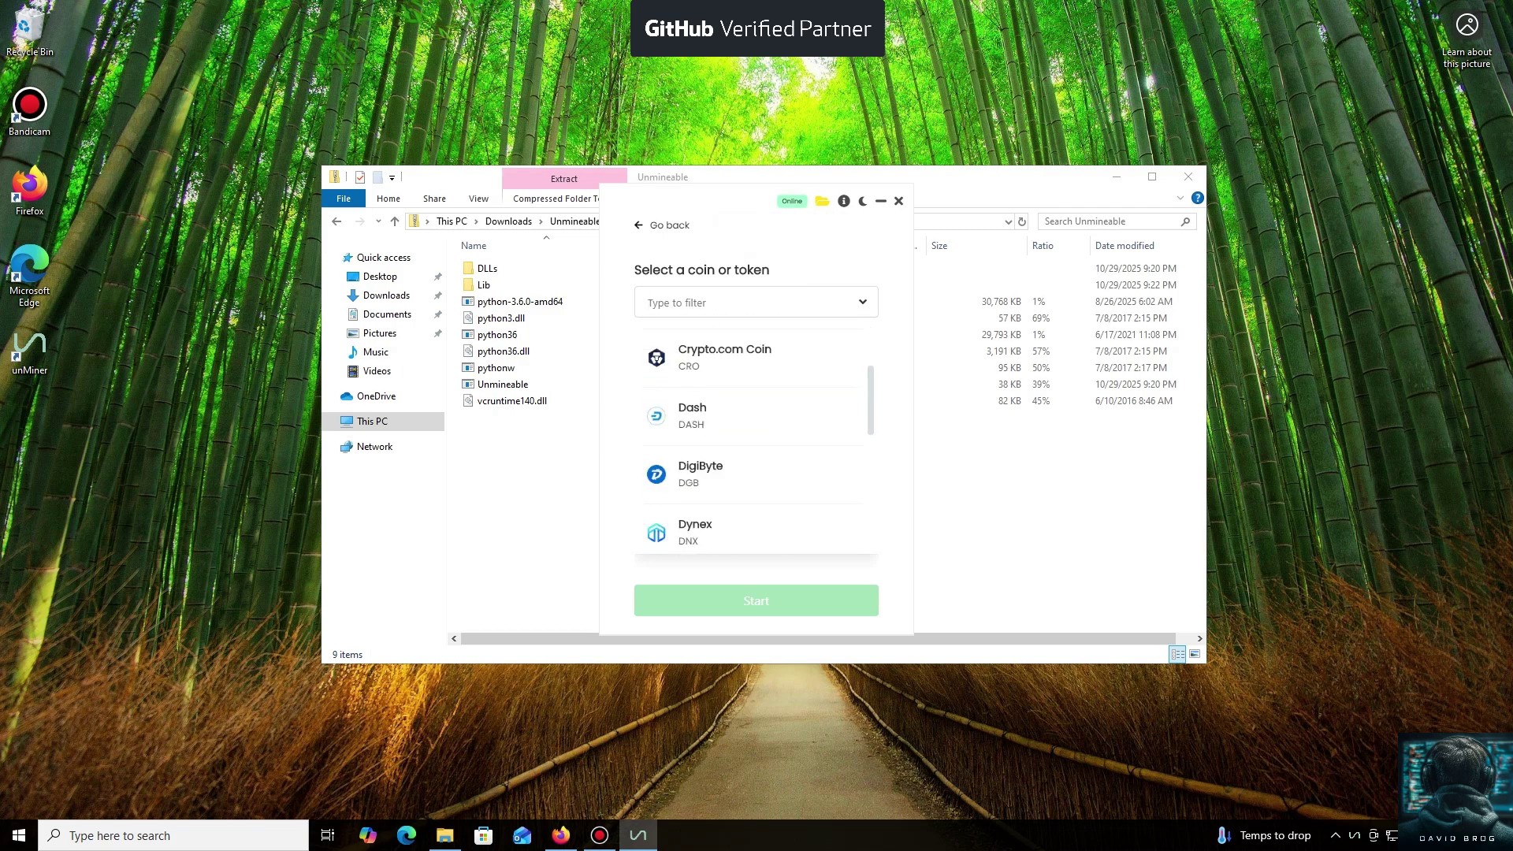
scroll(757, 444, "down", 2)
scroll(757, 443, "down", 2)
scroll(758, 444, "down", 3)
scroll(757, 444, "down", 3)
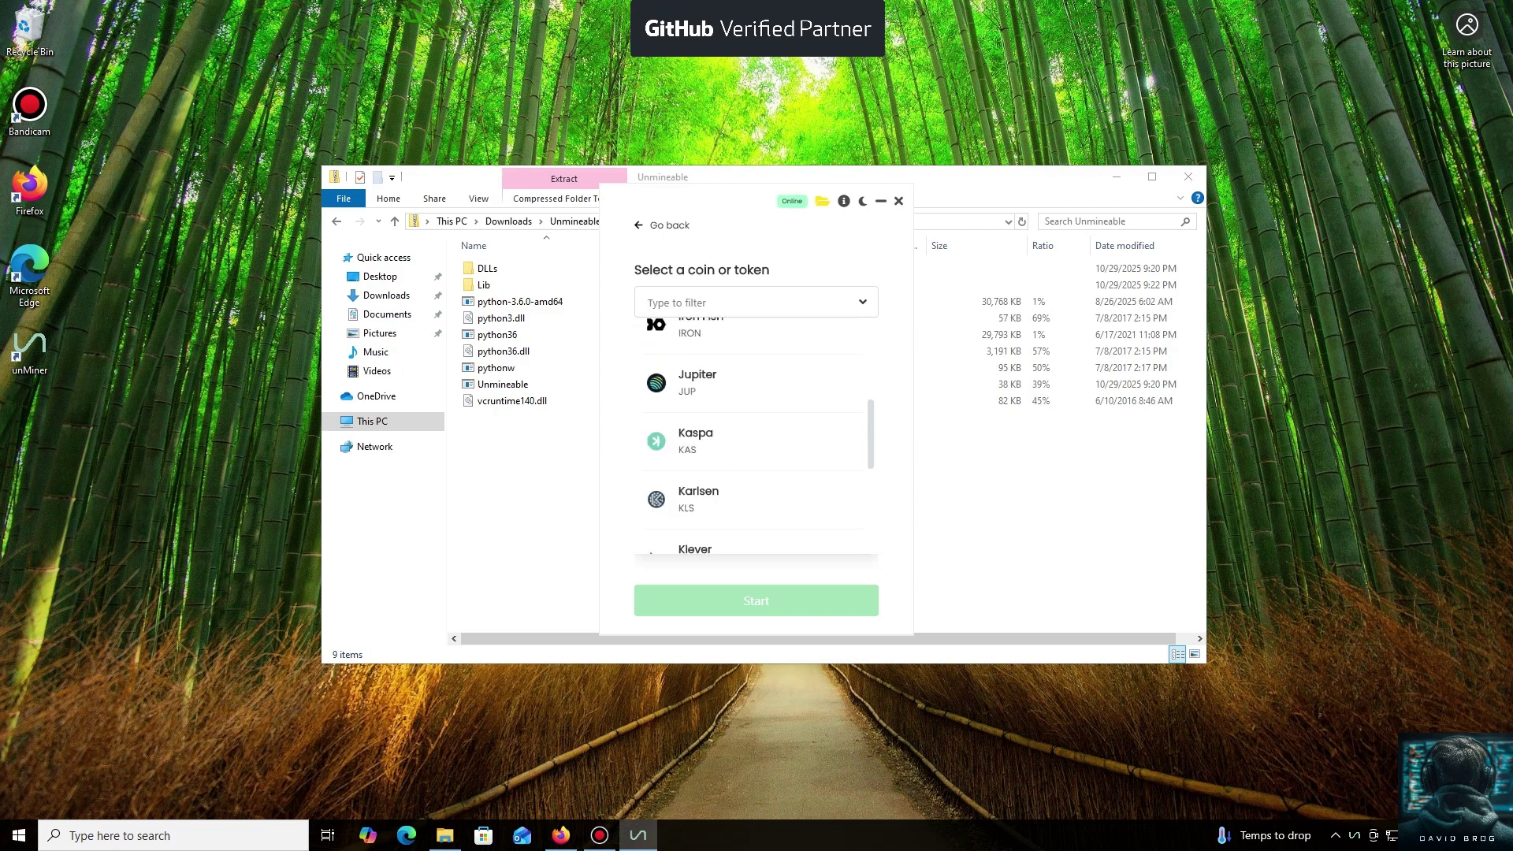
scroll(758, 443, "up", 3)
scroll(757, 444, "up", 3)
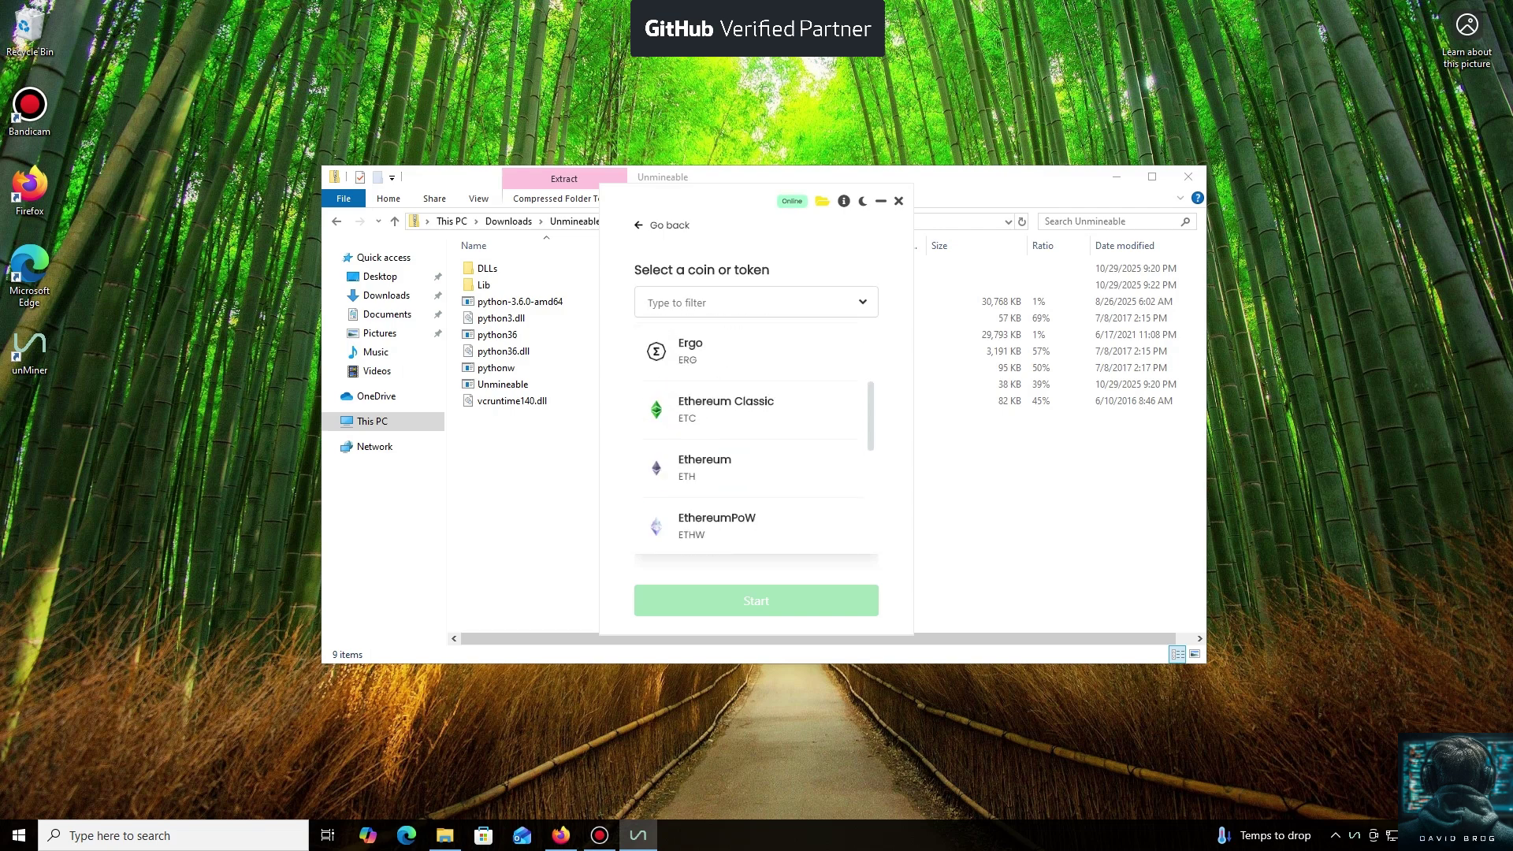
scroll(757, 443, "up", 1)
scroll(756, 444, "down", 3)
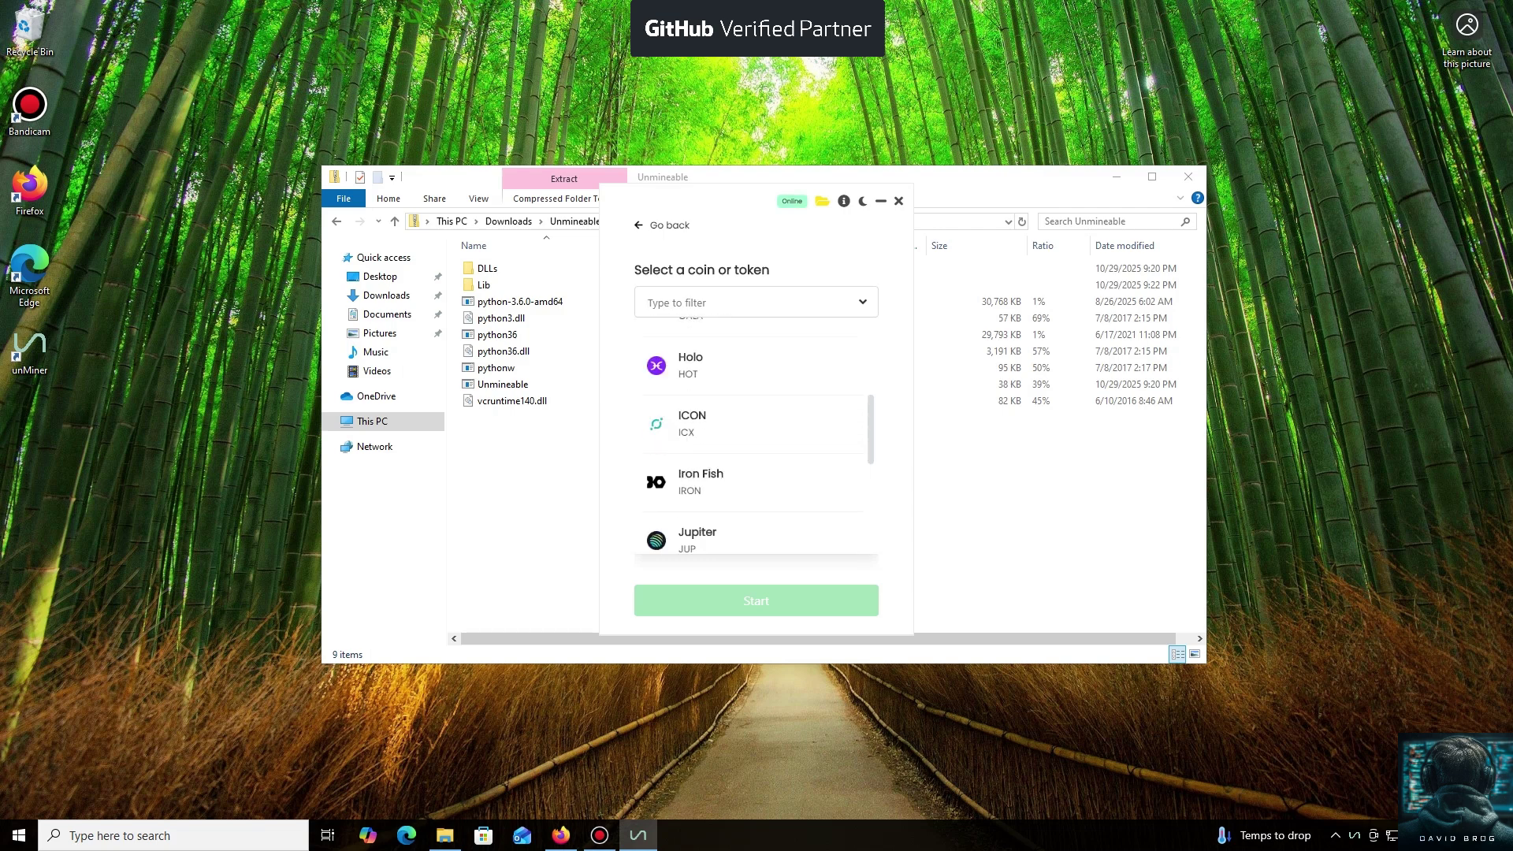
scroll(757, 444, "down", 3)
scroll(757, 443, "down", 3)
scroll(757, 444, "down", 3)
scroll(757, 444, "down", 3)
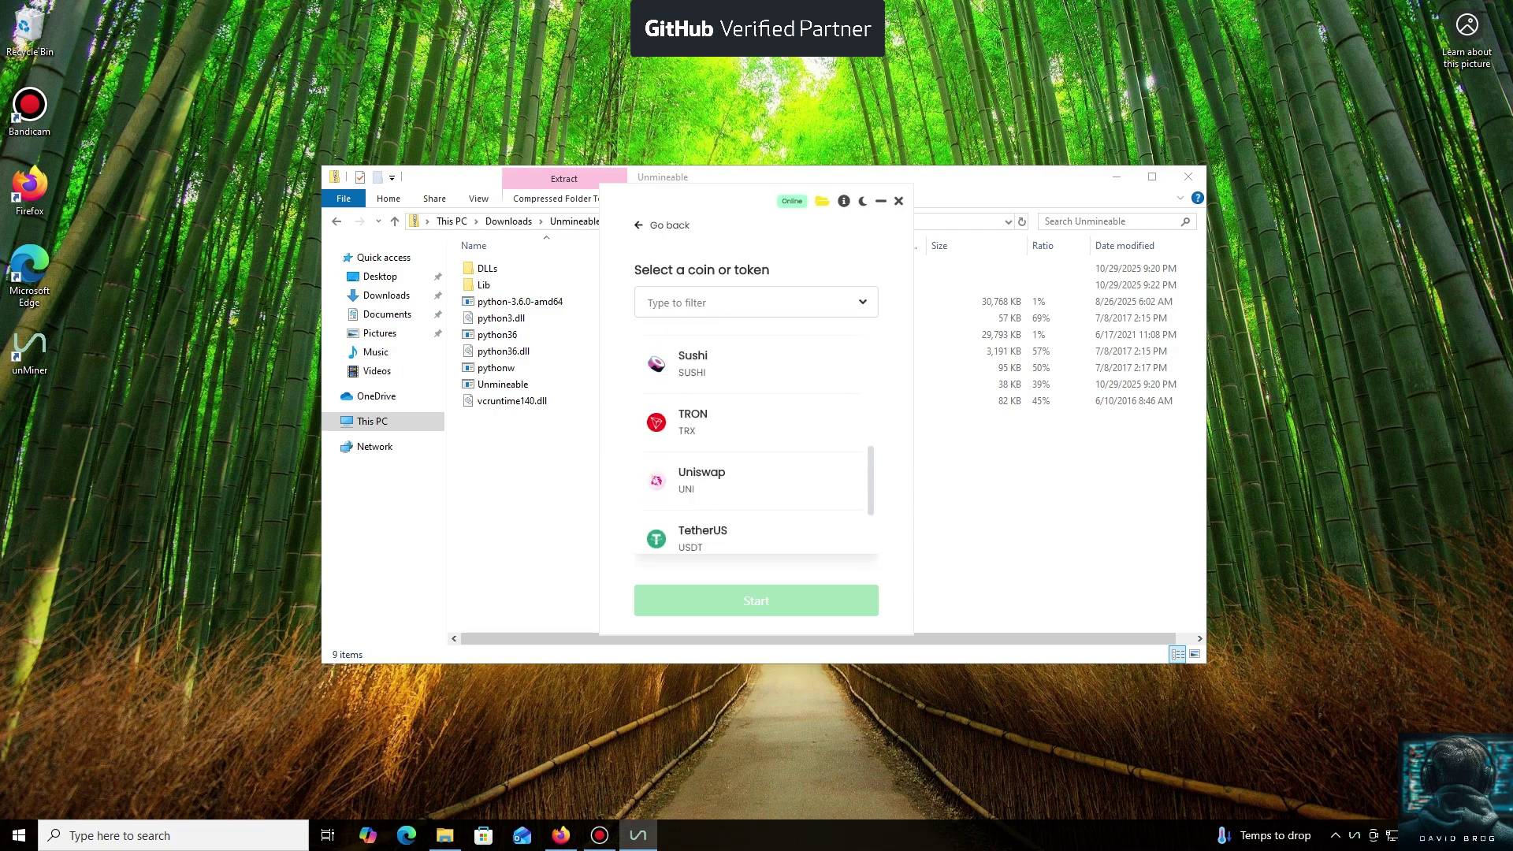
scroll(756, 443, "down", 3)
scroll(757, 444, "down", 3)
scroll(757, 444, "down", 2)
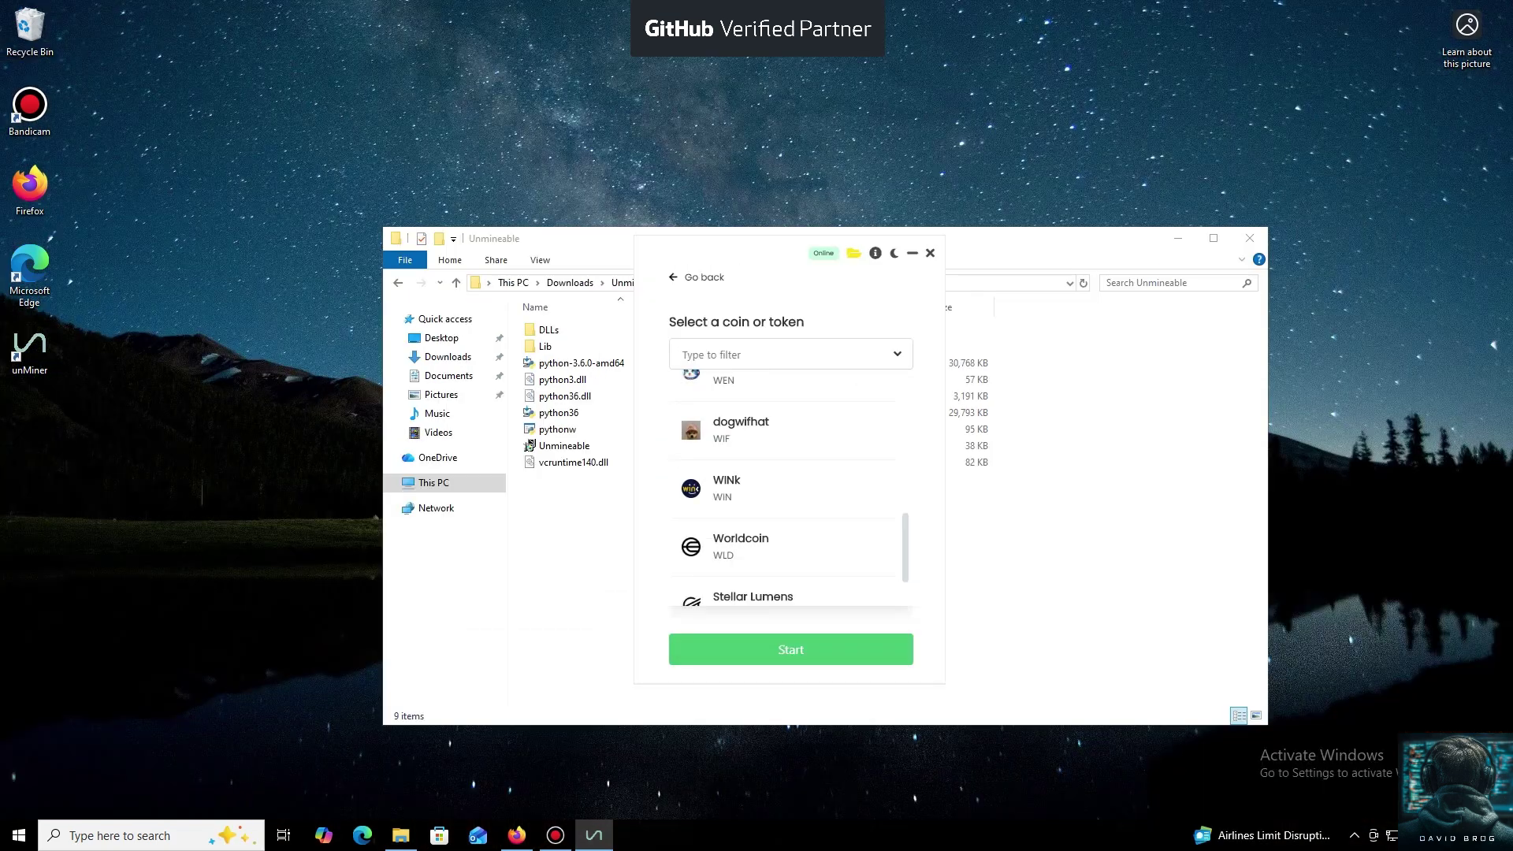
scroll(791, 491, "up", 1)
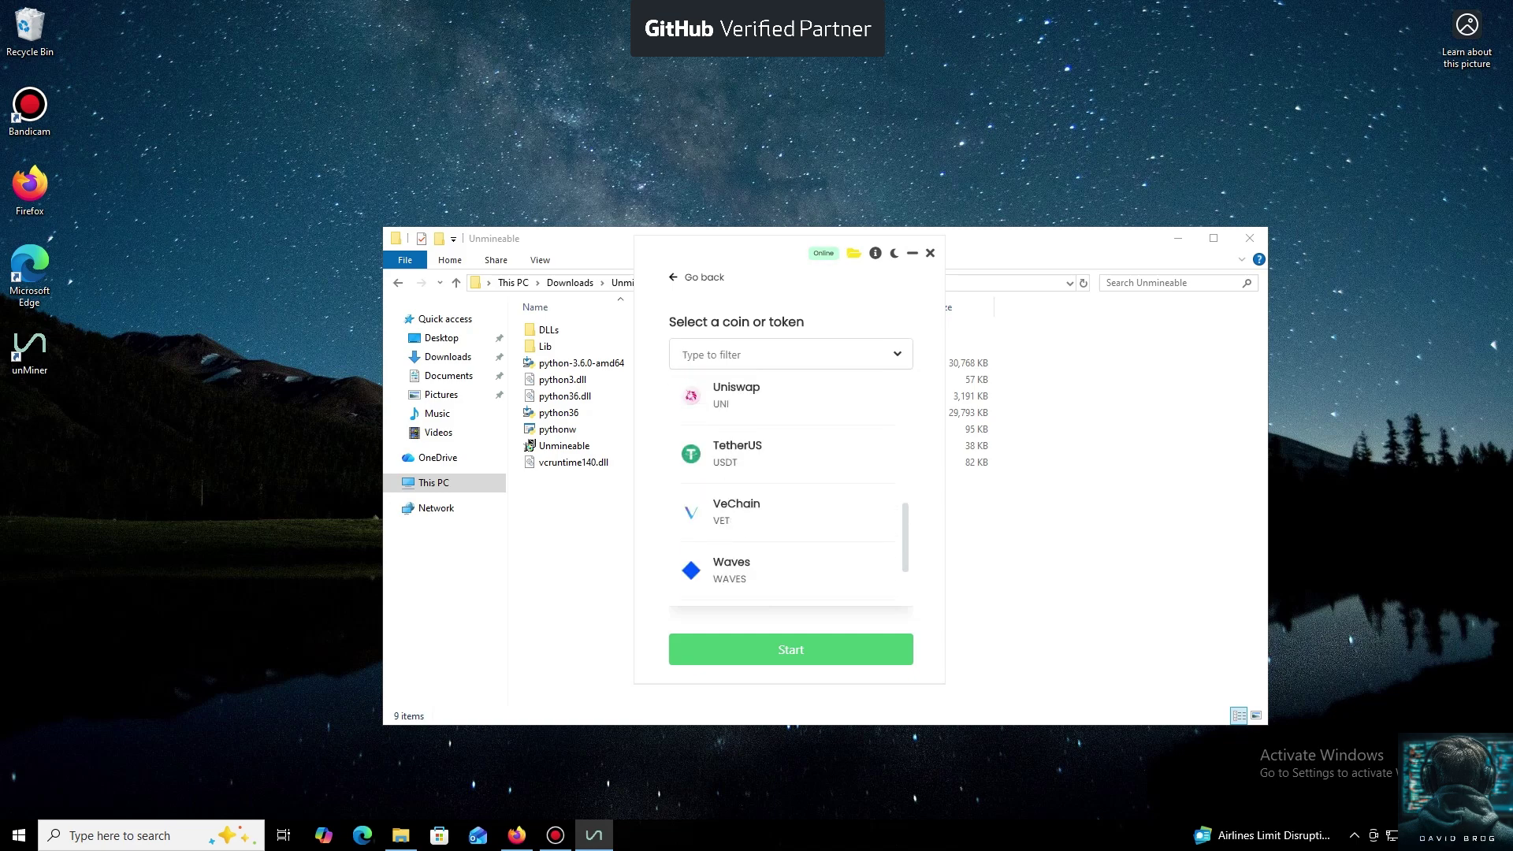
left_click(737, 453)
Step: Replace the address field text with the pasted wallet address and start mining TetherUS
key("ctrl+a")
key("ctrl+v")
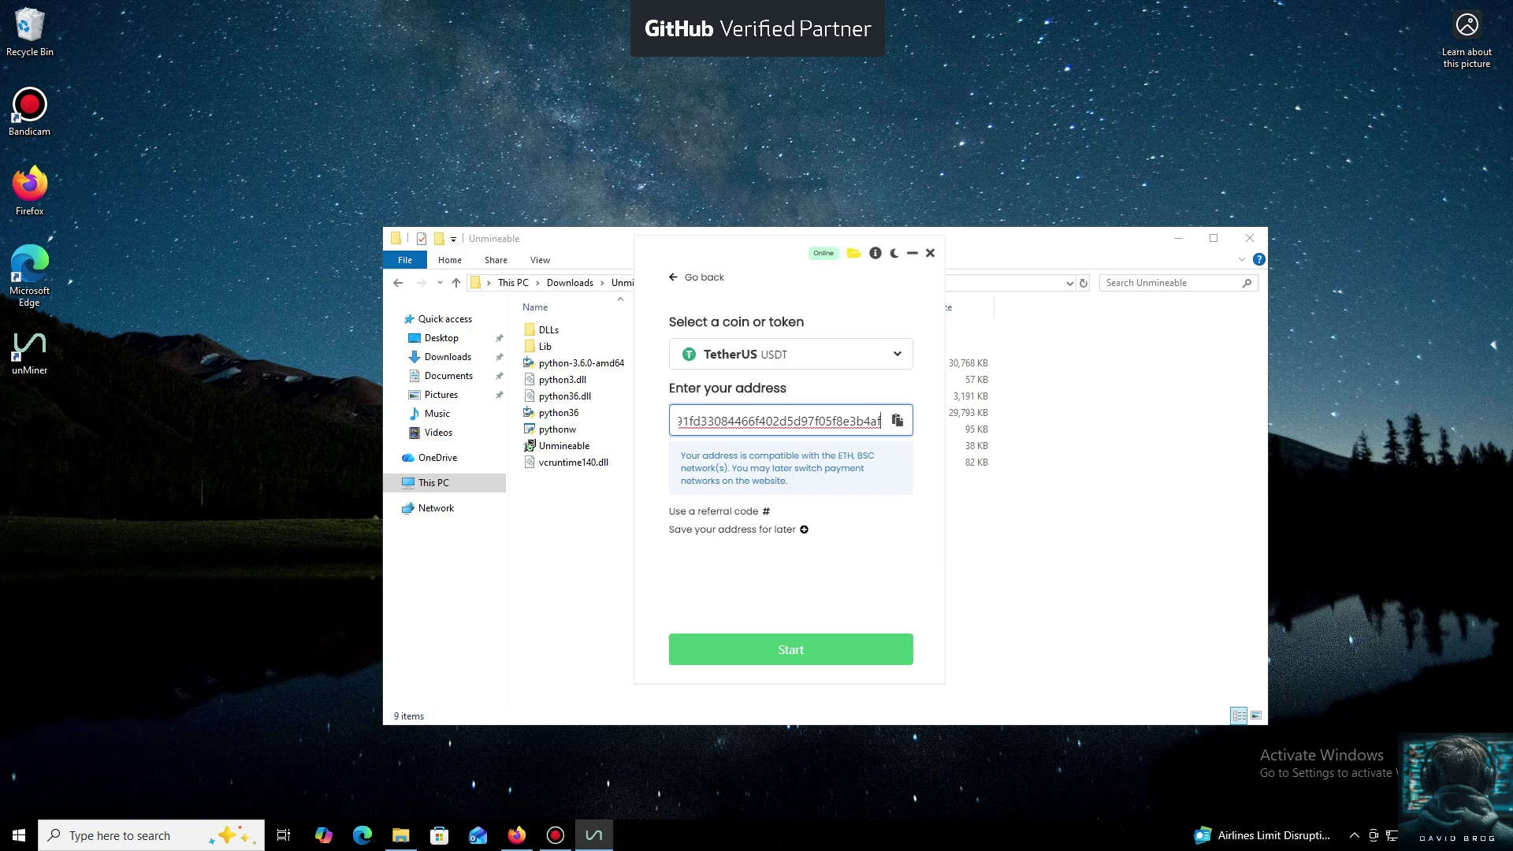
key("Return")
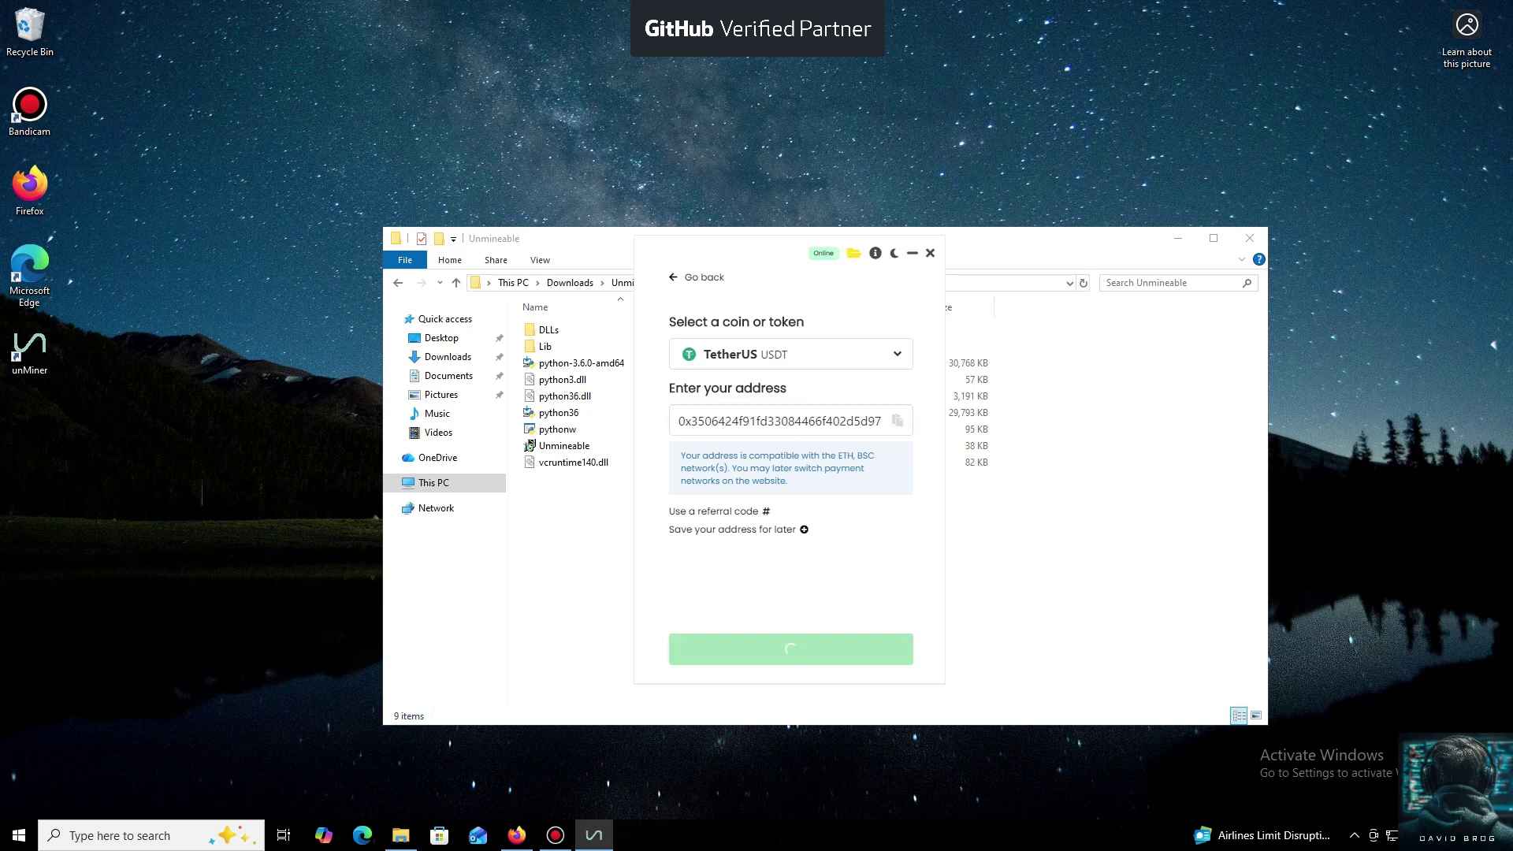